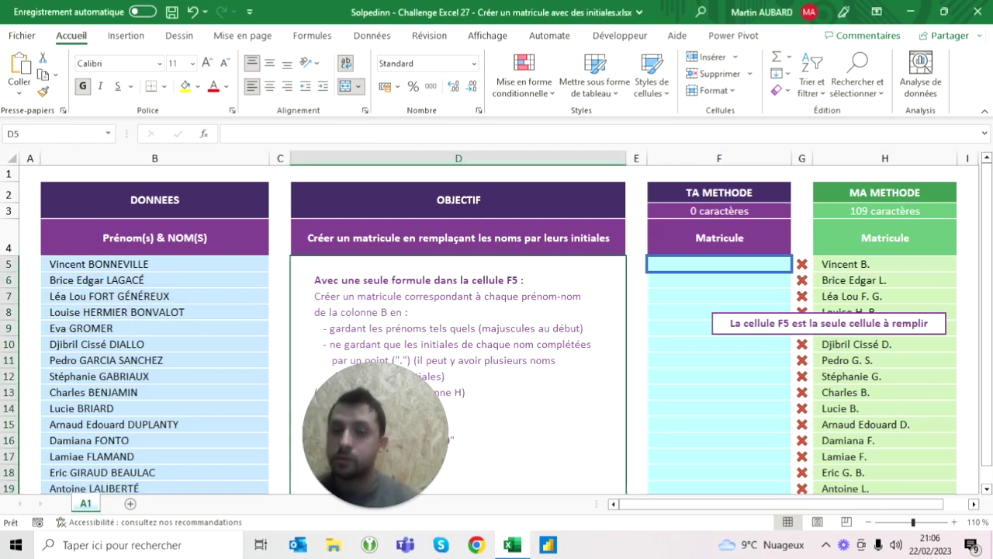
# Step: Review the names in column B and the challenge objective text
pyautogui.click(154, 264)
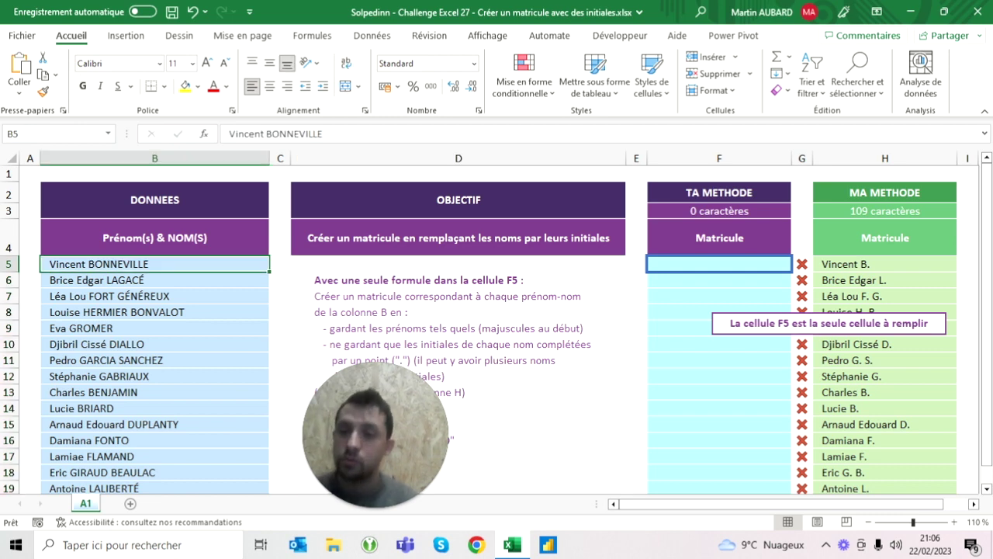
pyautogui.click(154, 280)
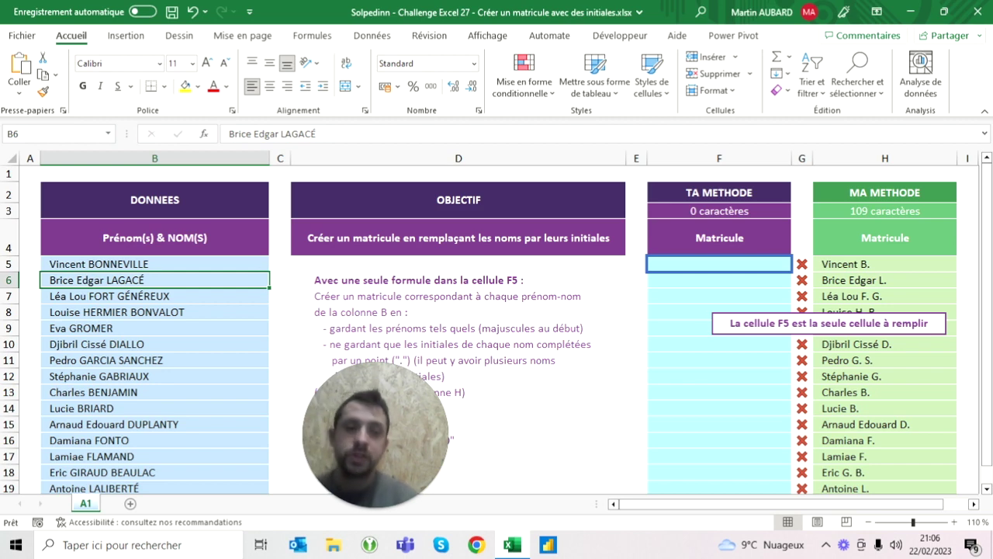
pyautogui.click(154, 295)
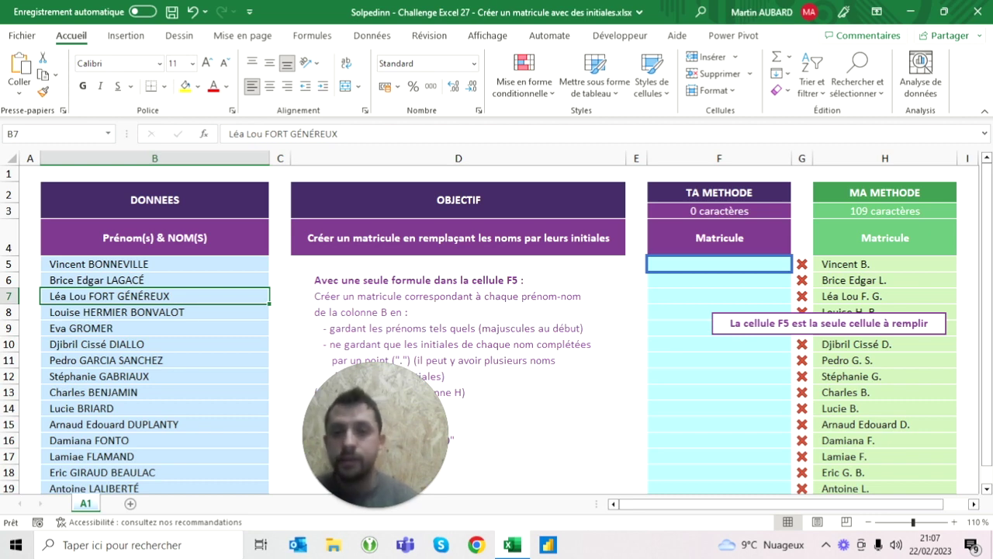
pyautogui.click(543, 311)
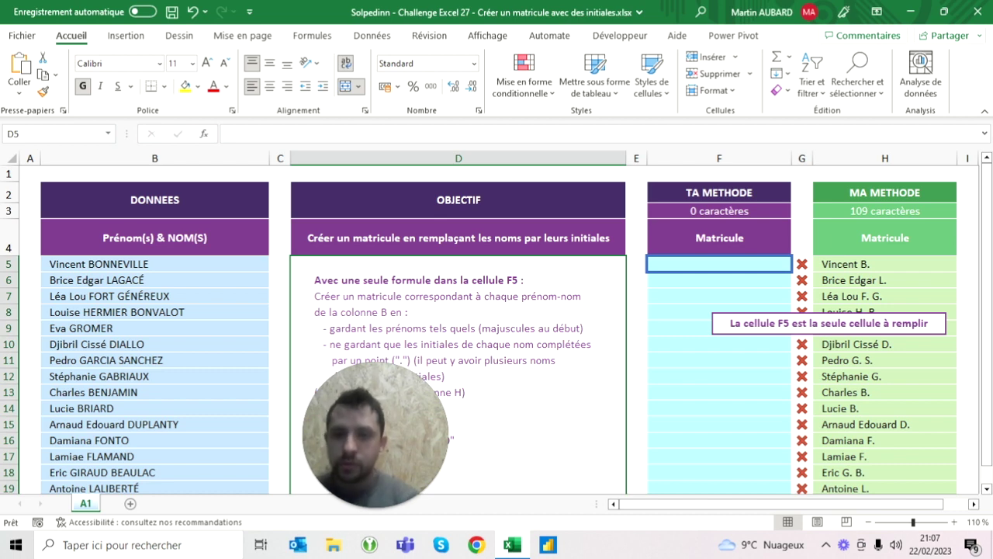
# Step: Copy the names B5:B20 into J5:J20 as a working list
pyautogui.click(155, 264)
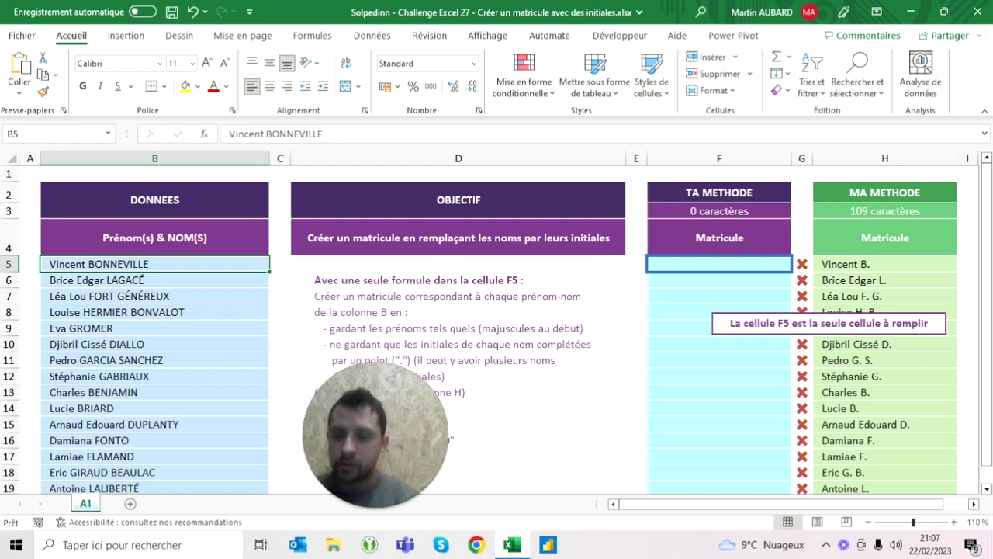
pyautogui.hotkey('ctrl', 'shift', 'Down')
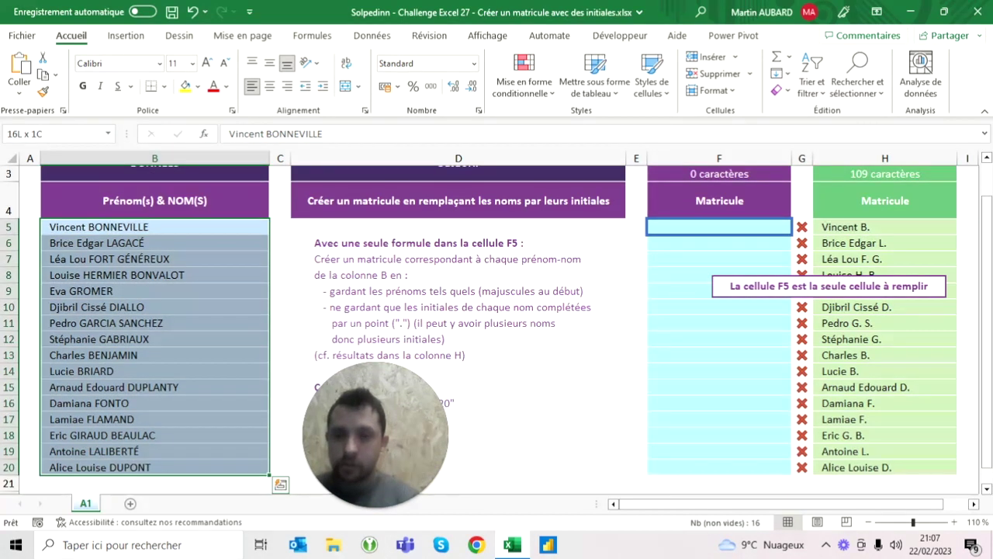
pyautogui.hotkey('ctrl', 'c')
pyautogui.press('Right')
pyautogui.press('Right')
pyautogui.press('Right')
pyautogui.press('Right')
pyautogui.press('Right')
pyautogui.press('Left')
pyautogui.press('Left')
pyautogui.press('Left')
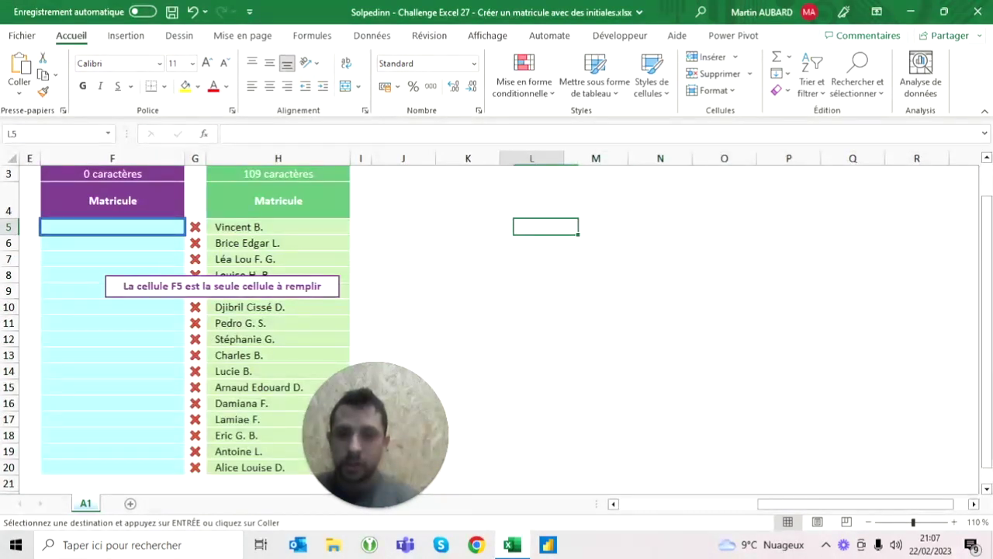
pyautogui.press('Left')
pyautogui.press('Left')
pyautogui.hotkey('ctrl', 'v')
pyautogui.press('Right')
pyautogui.press('Right')
pyautogui.press('Right')
pyautogui.moveTo(388, 411); pyautogui.dragTo(154, 404)
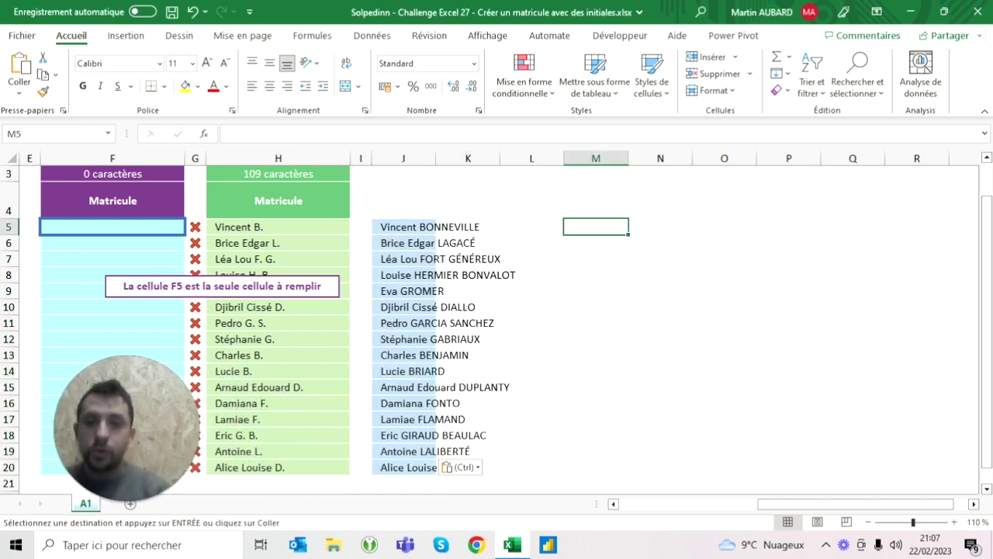
pyautogui.press('Left')
# Step: Start a FRACTIONNER.TEXTE test formula in M5
pyautogui.scroll(1, 497, 326)
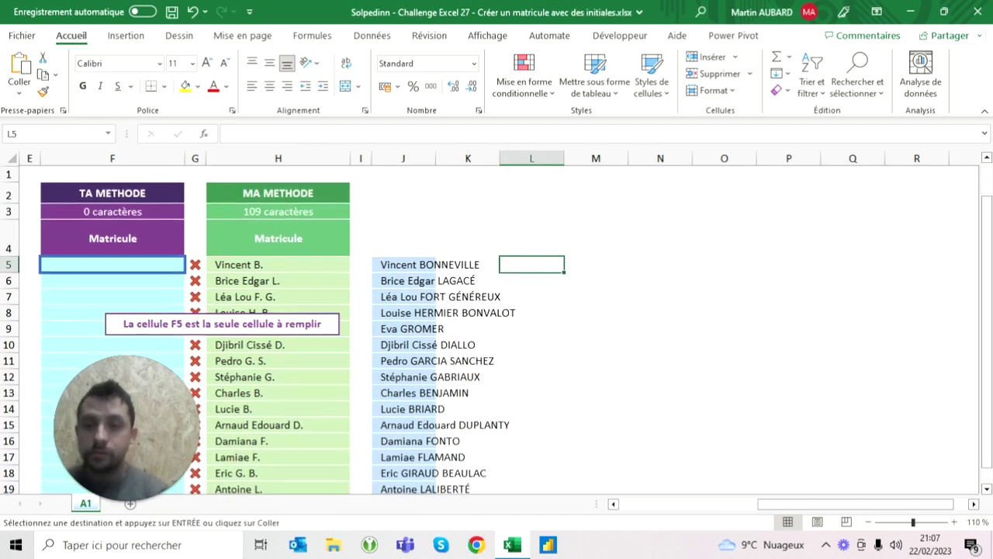
pyautogui.click(596, 264)
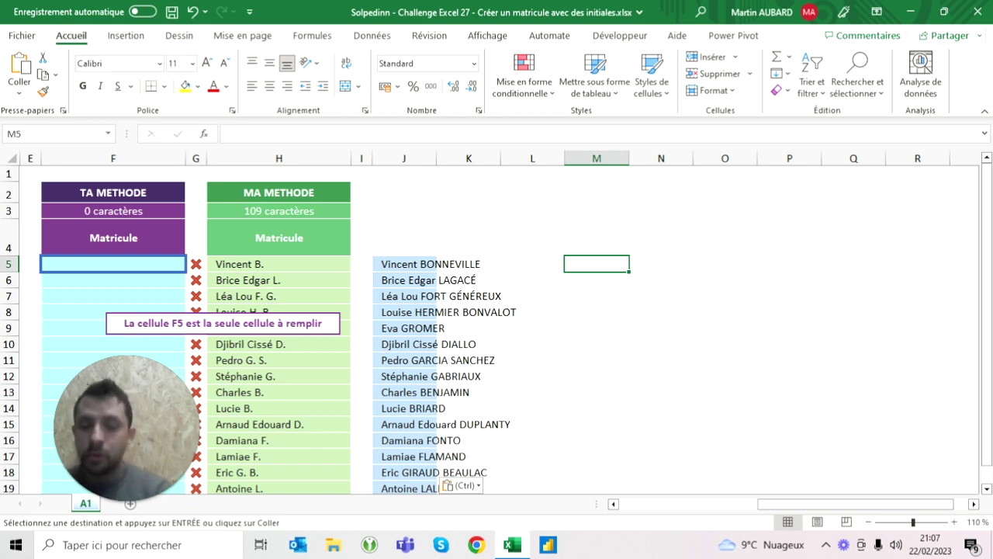
pyautogui.write('=')
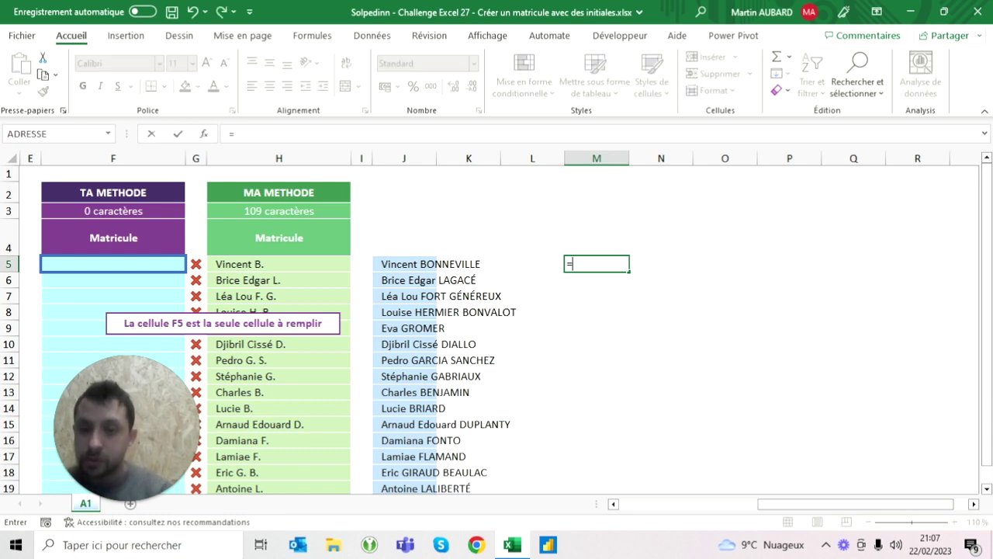
pyautogui.write('fractio')
pyautogui.press('Down')
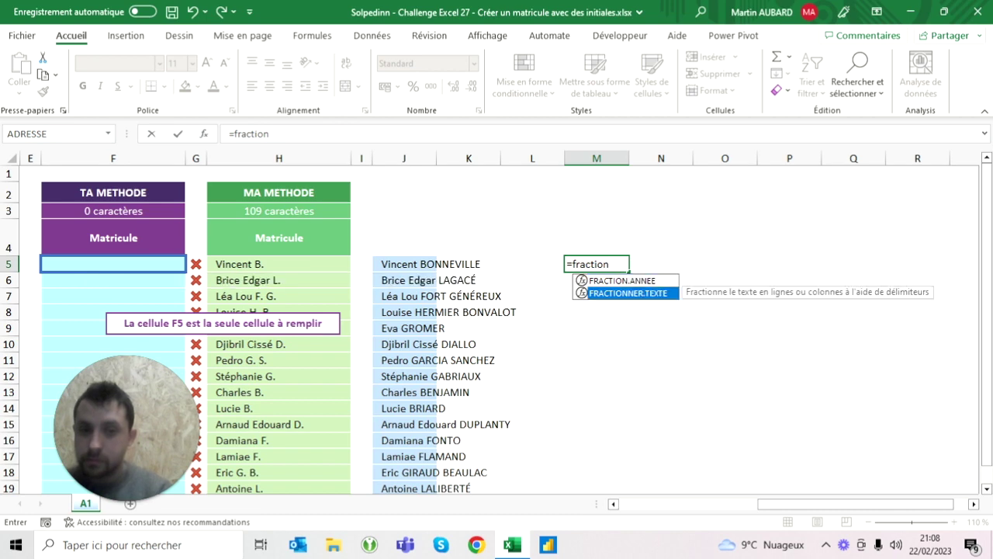
pyautogui.press('Tab')
pyautogui.click(280, 263)
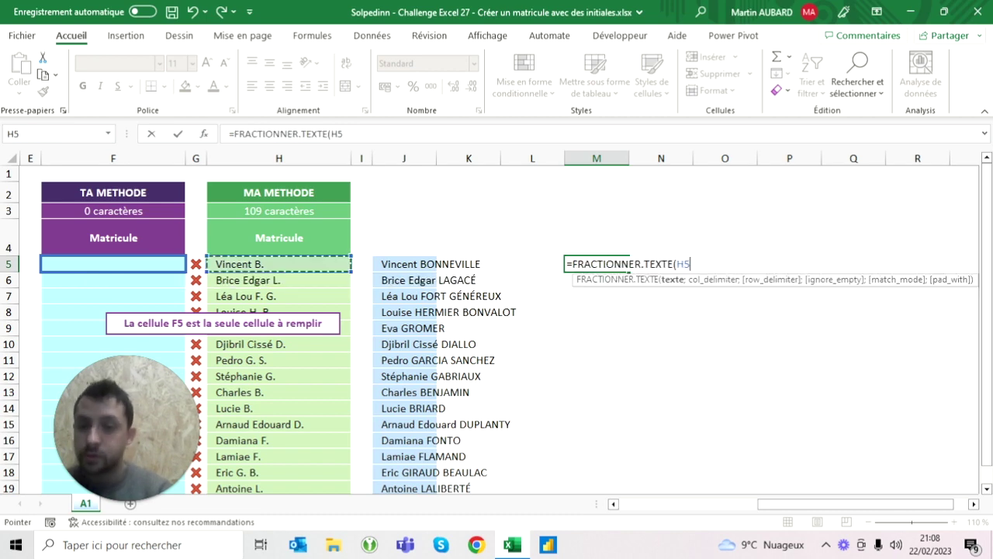
pyautogui.write(';" ")')
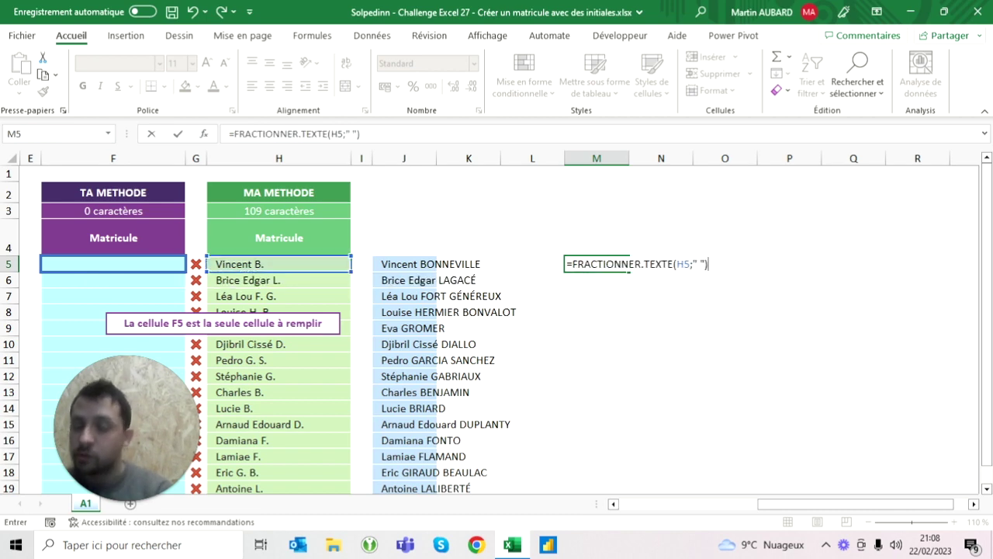
pyautogui.hotkey('ctrl', 'Return')
pyautogui.press('F2')
pyautogui.doubleClick(284, 133)
pyautogui.click(403, 264)
pyautogui.press('Return')
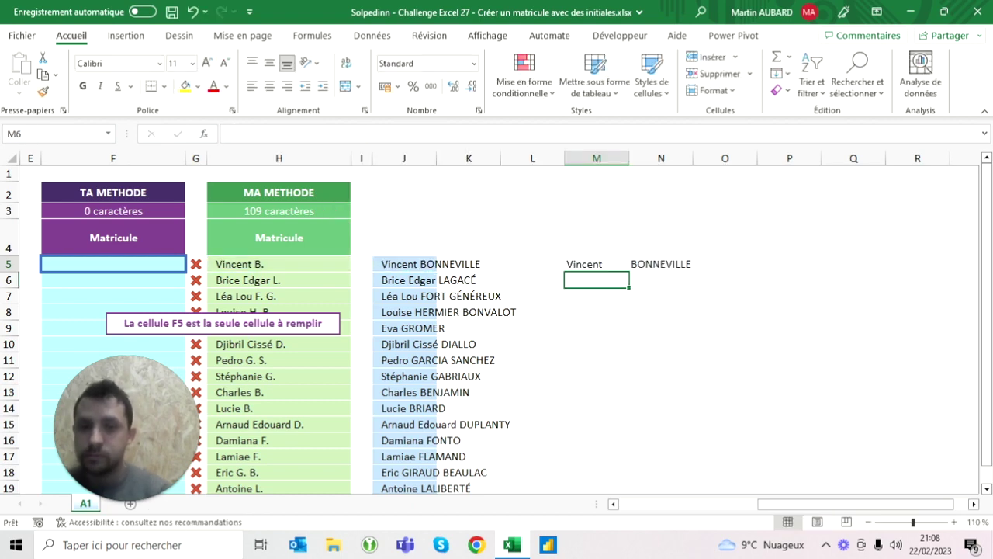
pyautogui.press('Up')
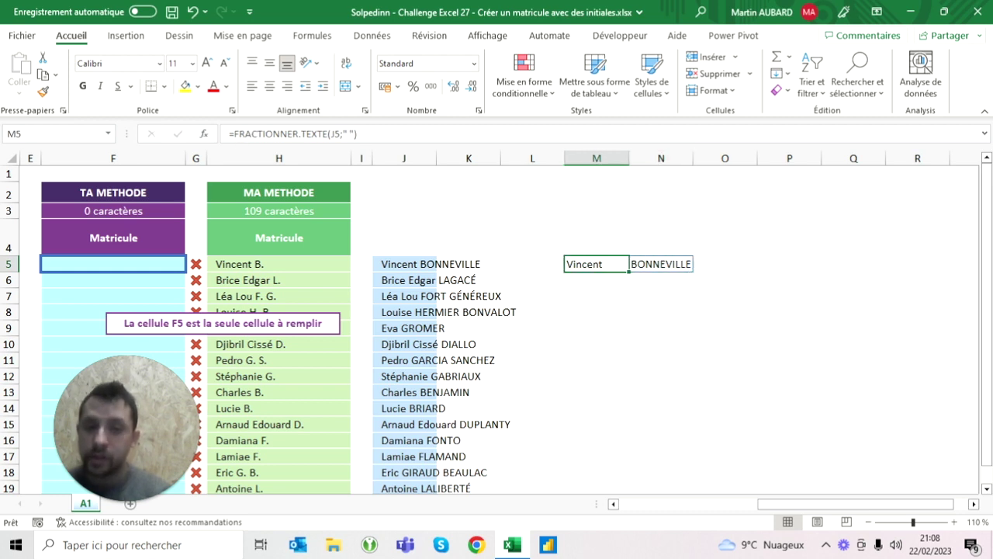
# Step: Fill the split formula down to M9 and inspect the results, especially row 7
pyautogui.moveTo(628, 272); pyautogui.dragTo(625, 334)
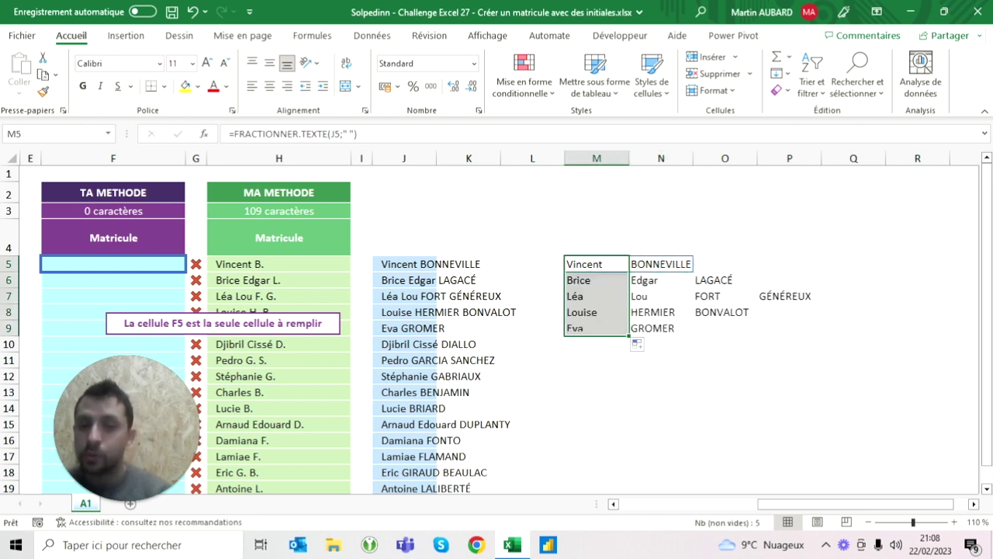
pyautogui.click(596, 296)
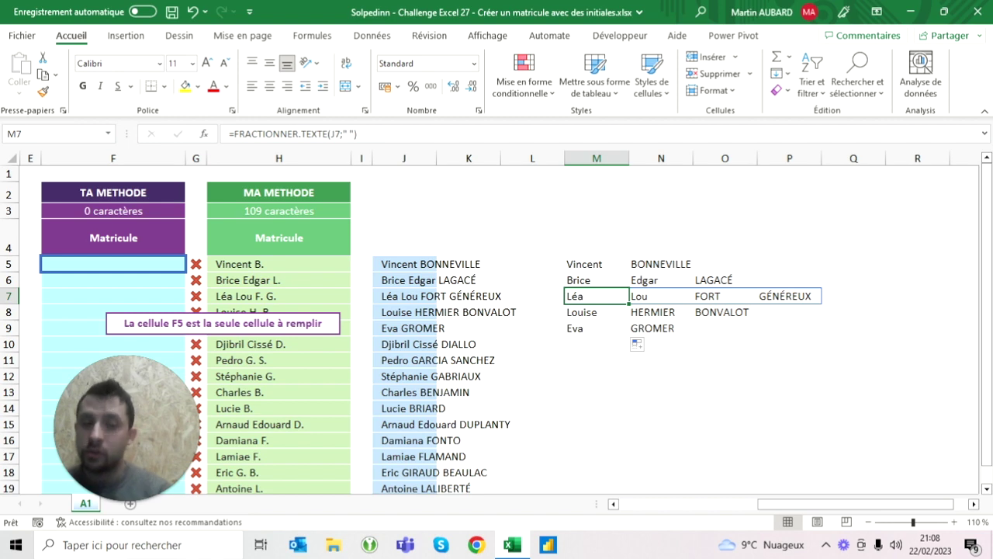
pyautogui.click(660, 295)
pyautogui.click(724, 296)
pyautogui.click(789, 296)
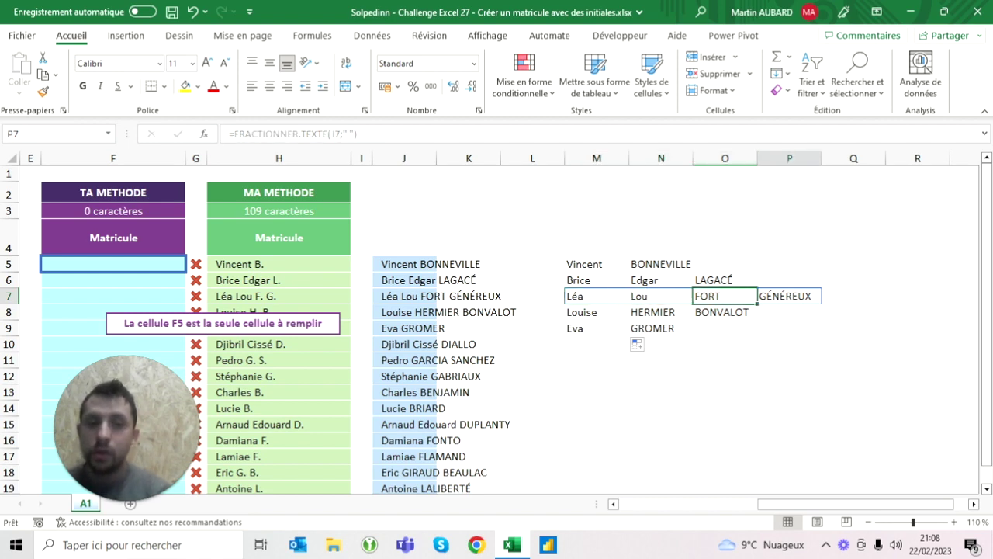
pyautogui.click(595, 280)
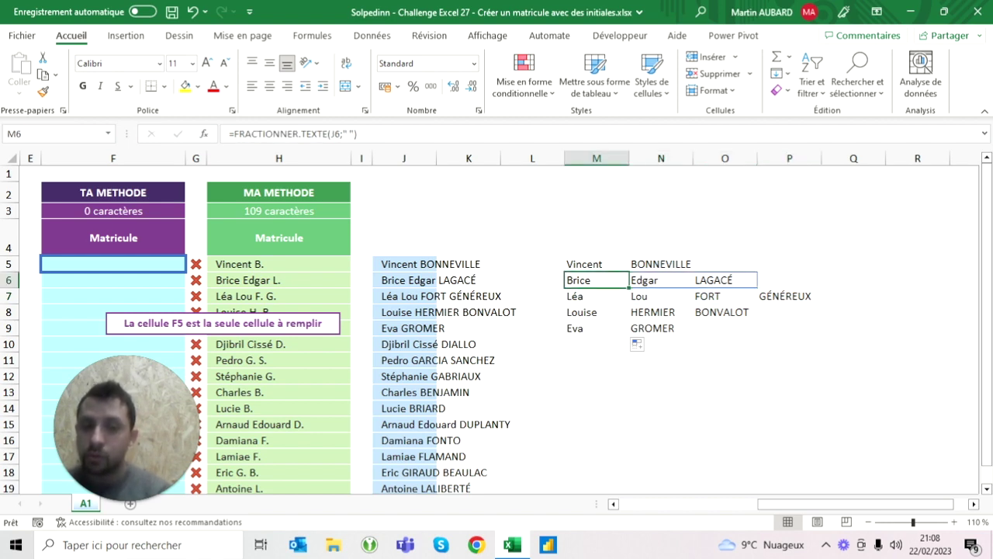
pyautogui.click(596, 328)
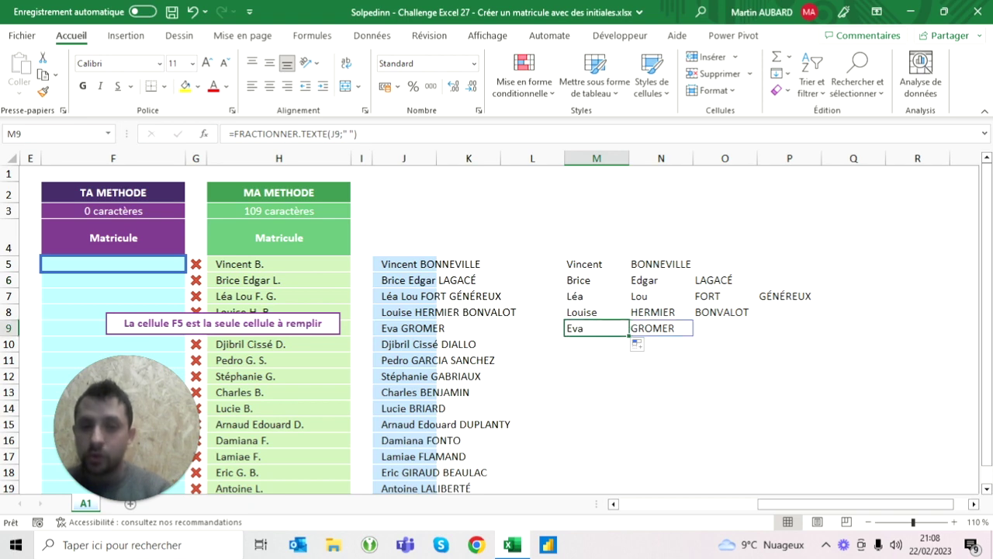
pyautogui.click(596, 264)
# Step: Delete the test splits in M5:M6 and M8:M9, keeping row 7
pyautogui.moveTo(596, 264); pyautogui.dragTo(596, 327)
pyautogui.press('Delete')
pyautogui.click(596, 296)
pyautogui.click(596, 312)
pyautogui.press('Delete')
pyautogui.click(596, 295)
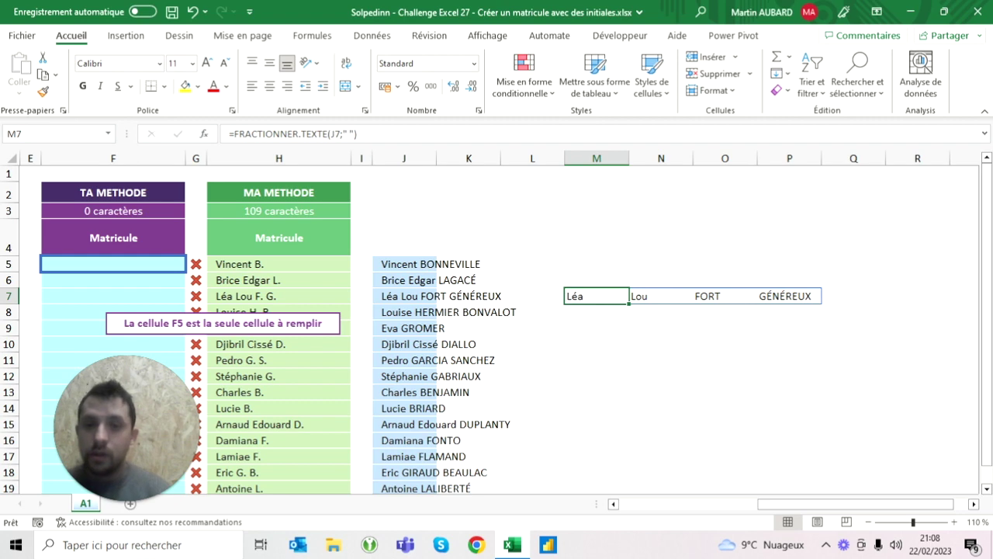
pyautogui.press('F2')
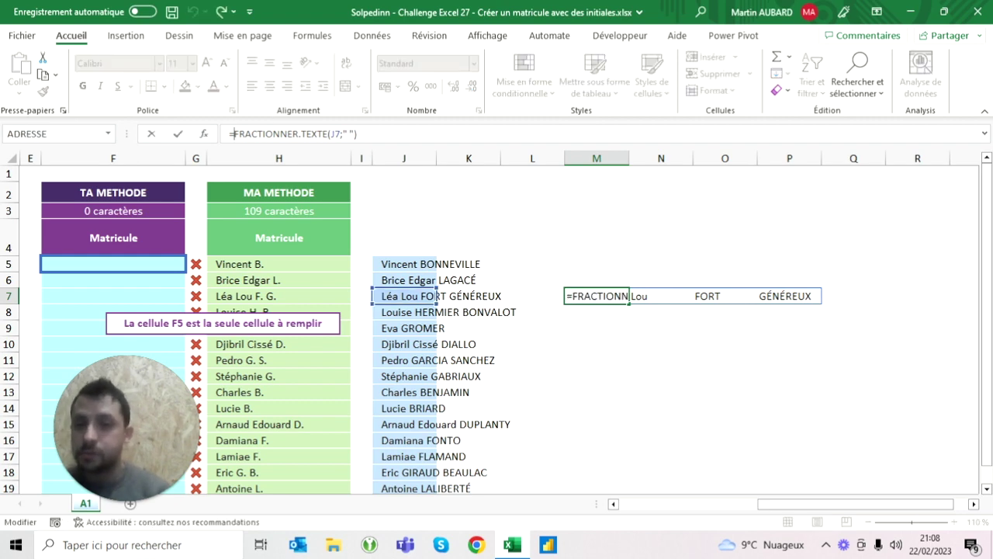
# Step: Rewrite M7 as =EXACT(FRACTIONNER.TEXTE(J7;" ");MAJUSCULE(...)) returning FAUX, FAUX, VRAI, VRAI
pyautogui.press('Escape')
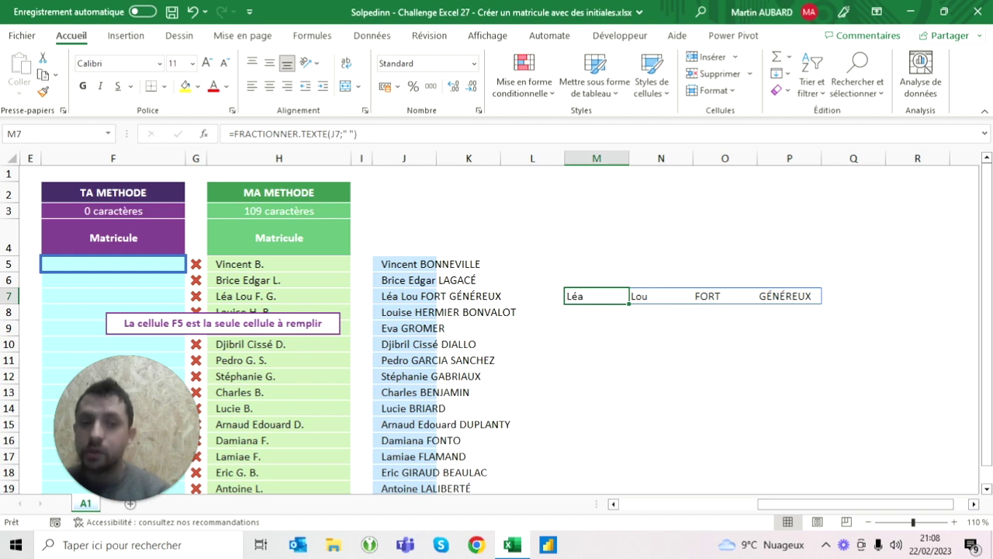
pyautogui.click(231, 134)
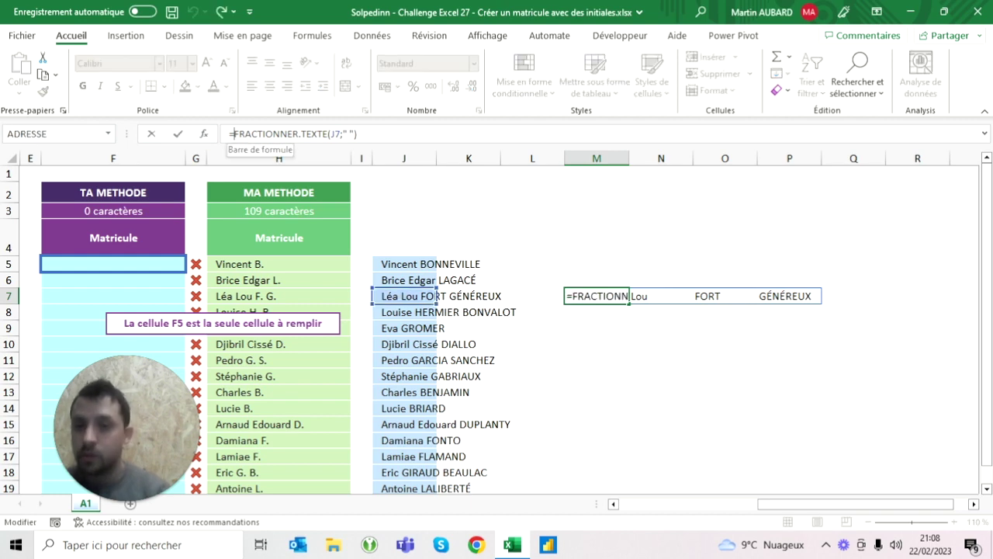
pyautogui.write('exact(')
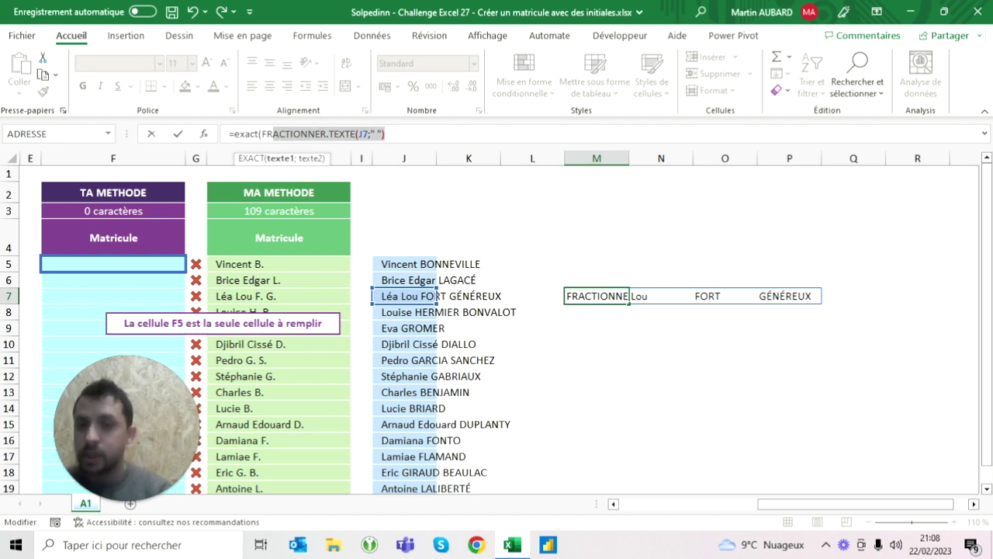
pyautogui.press('Right')
pyautogui.write(';majuscule(')
pyautogui.hotkey('ctrl', 'v')
pyautogui.write('))')
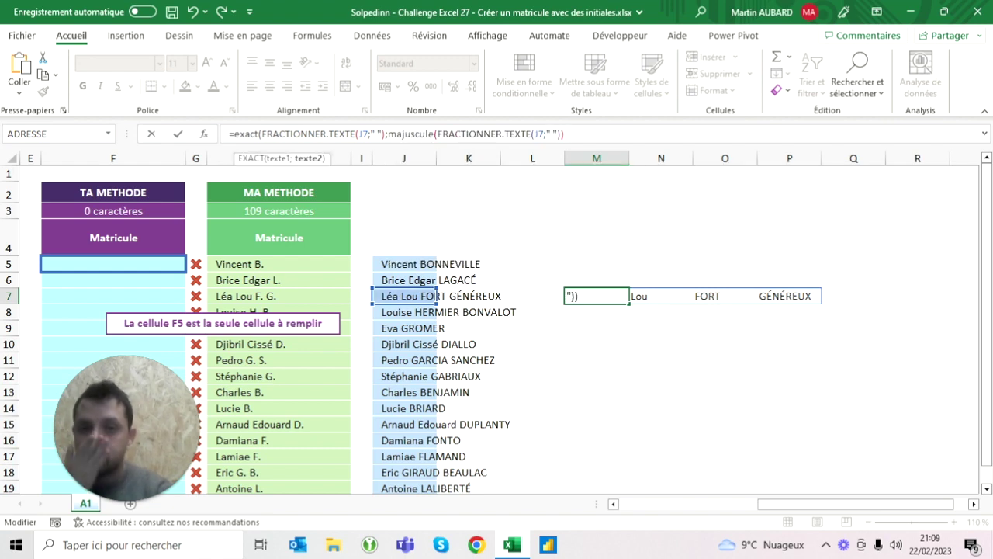
pyautogui.hotkey('ctrl', 'Return')
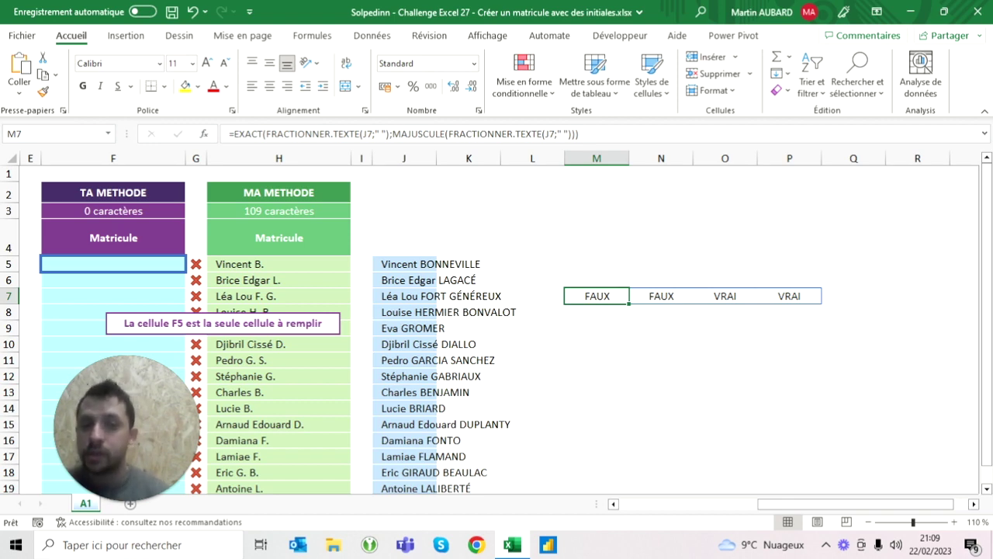
# Step: Undo the comparison and start a LET formula naming the J7 split n
pyautogui.click(194, 12)
pyautogui.click(234, 133)
pyautogui.write('let(')
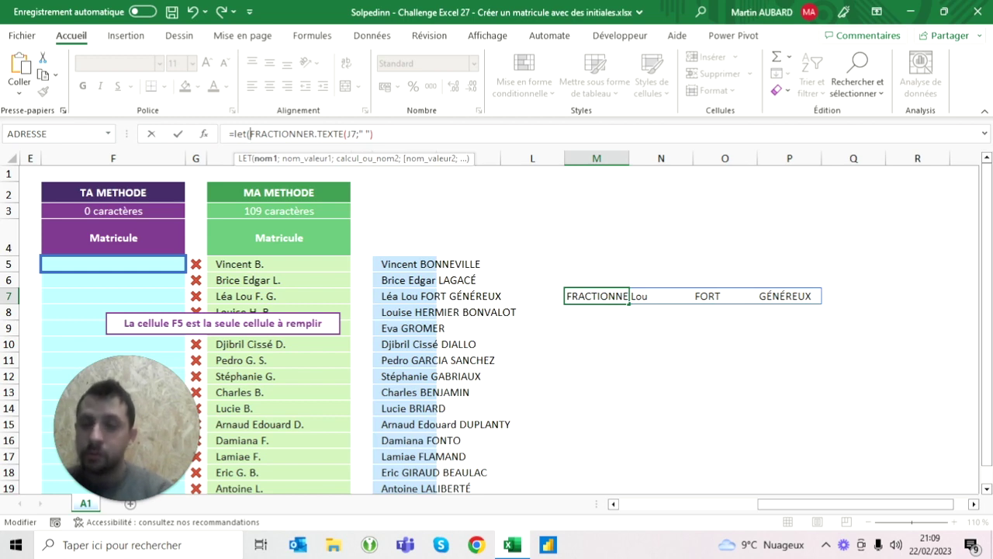
pyautogui.write('l')
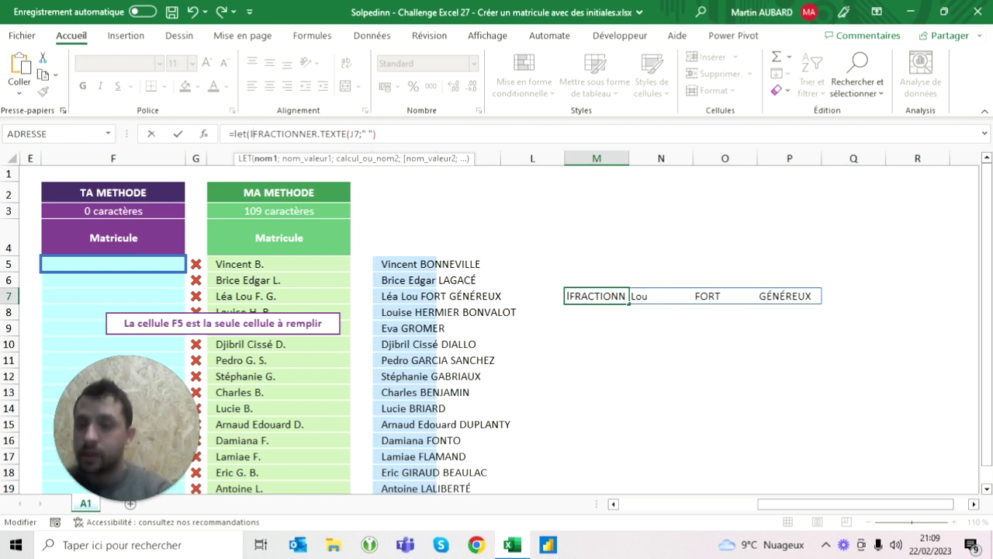
pyautogui.press('BackSpace')
pyautogui.write('n;')
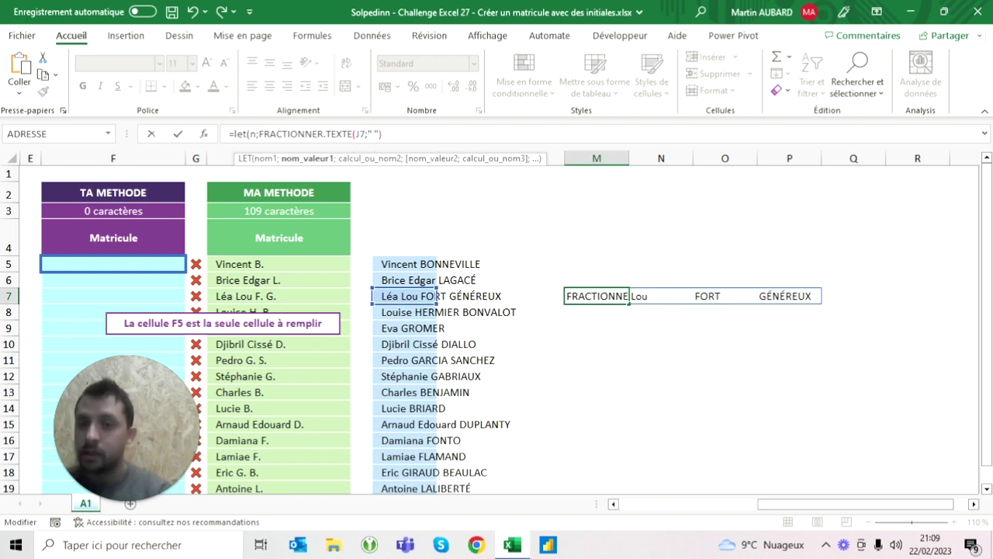
pyautogui.write(';n')
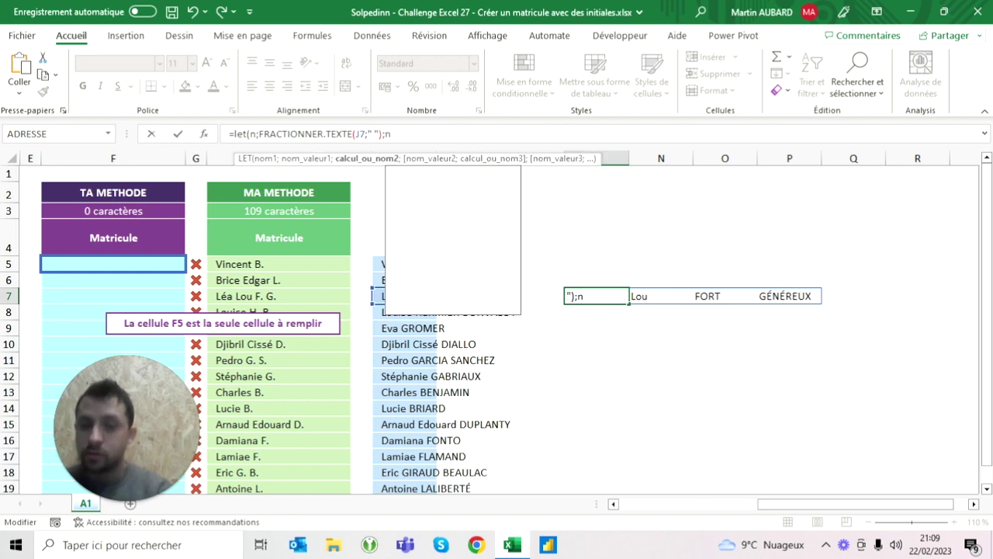
pyautogui.write(')')
pyautogui.press('Return')
# Step: Add an EXACT(n;MAJUSCULE(n)) uppercase test as the LET result
pyautogui.click(596, 295)
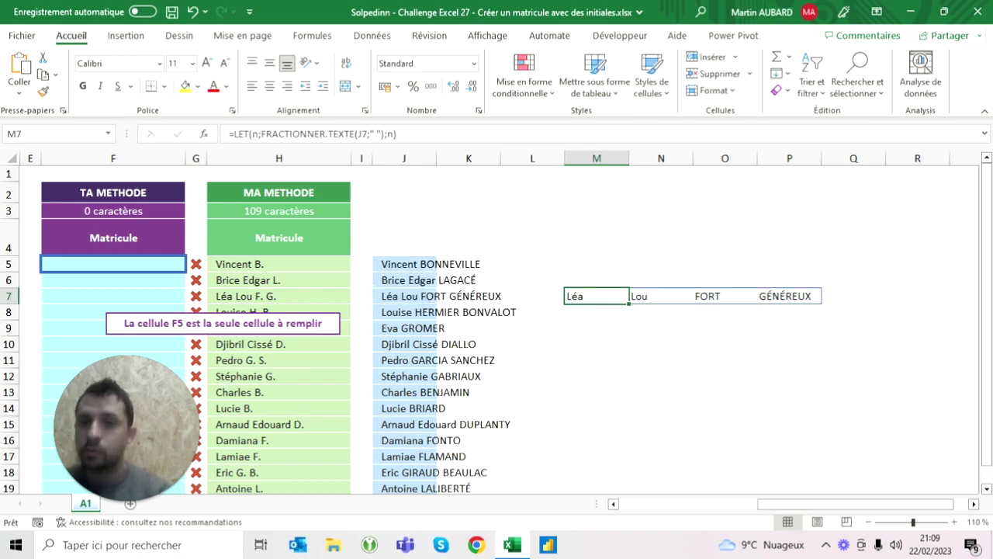
pyautogui.click(404, 133)
pyautogui.press('Left')
pyautogui.press('BackSpace')
pyautogui.write('exact(')
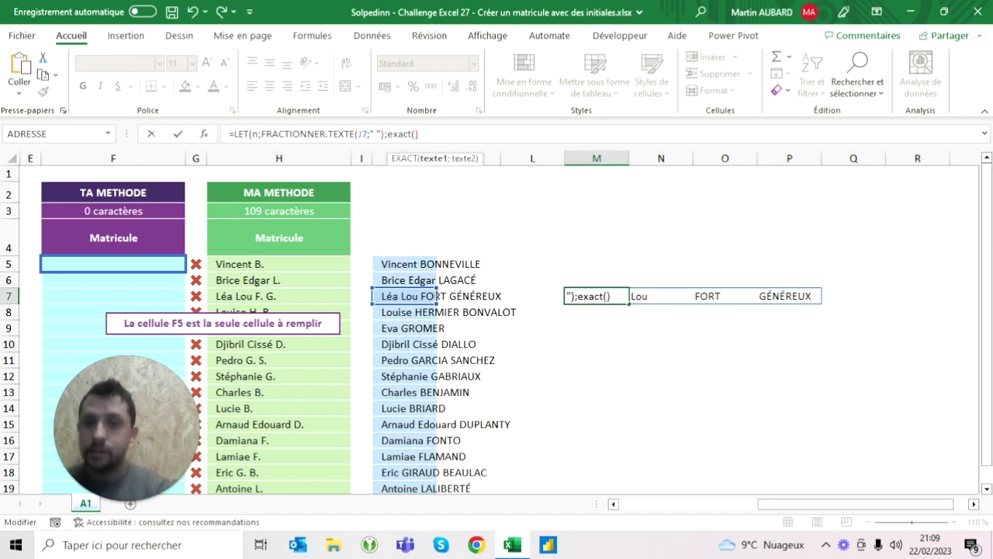
pyautogui.write('n;')
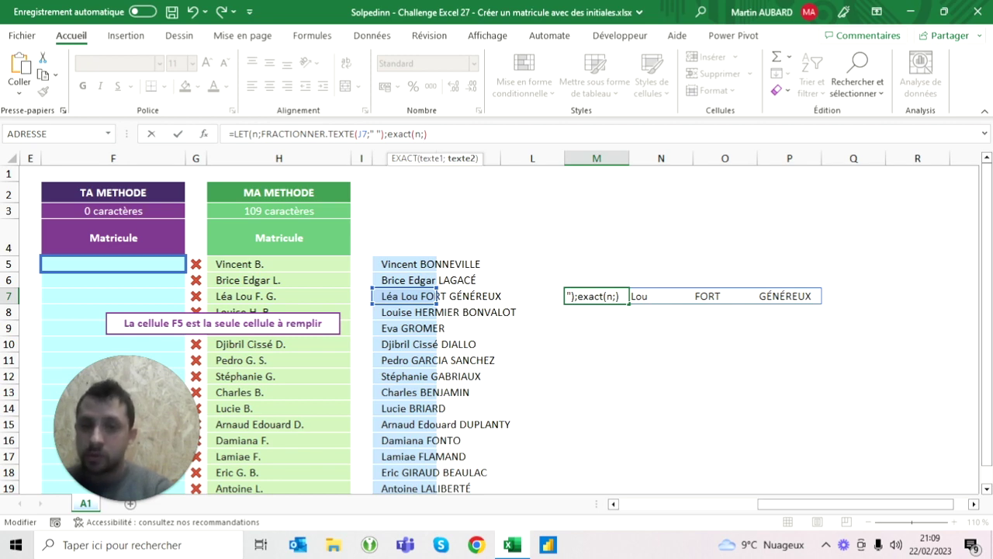
pyautogui.write('majuscule(n)')
pyautogui.press('Return')
pyautogui.press('Return')
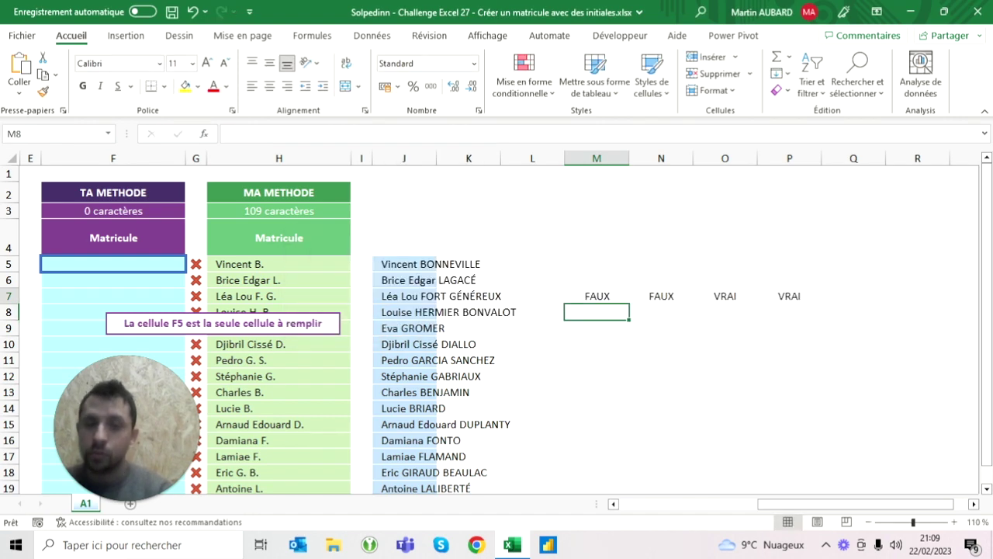
pyautogui.press('Up')
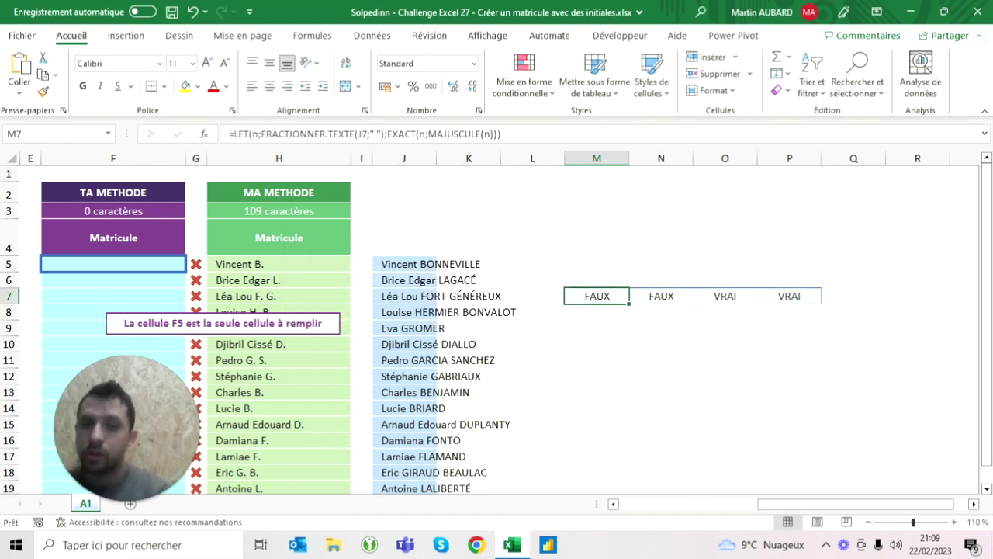
pyautogui.click(490, 134)
pyautogui.press('Escape')
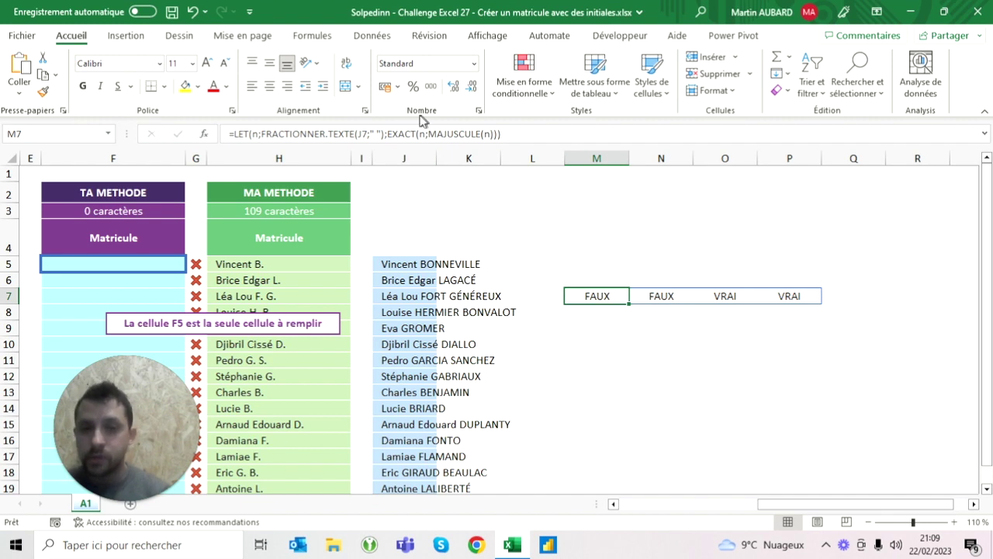
# Step: Wrap the test in SI with GAUCHE(n)&"." and NOMPROPRE, giving Léa, Lou, F., G
pyautogui.click(386, 133)
pyautogui.write('si(')
pyautogui.click(513, 134)
pyautogui.write(';')
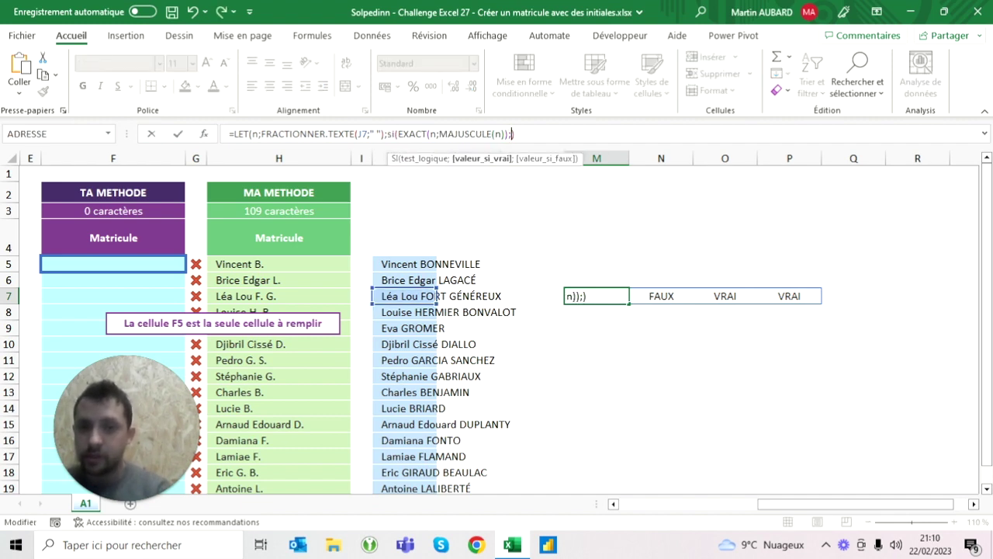
pyautogui.write('n;gauche(n')
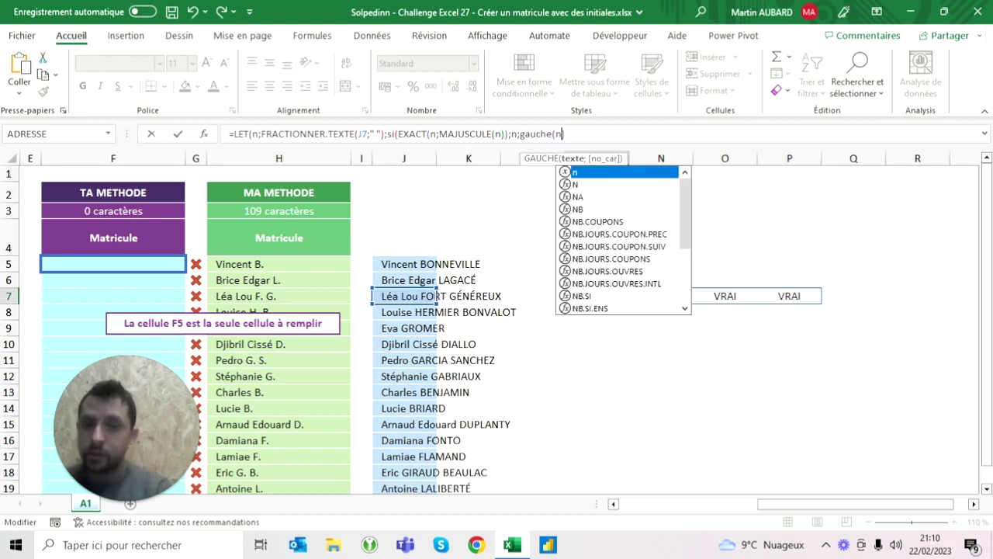
pyautogui.write(')&".')
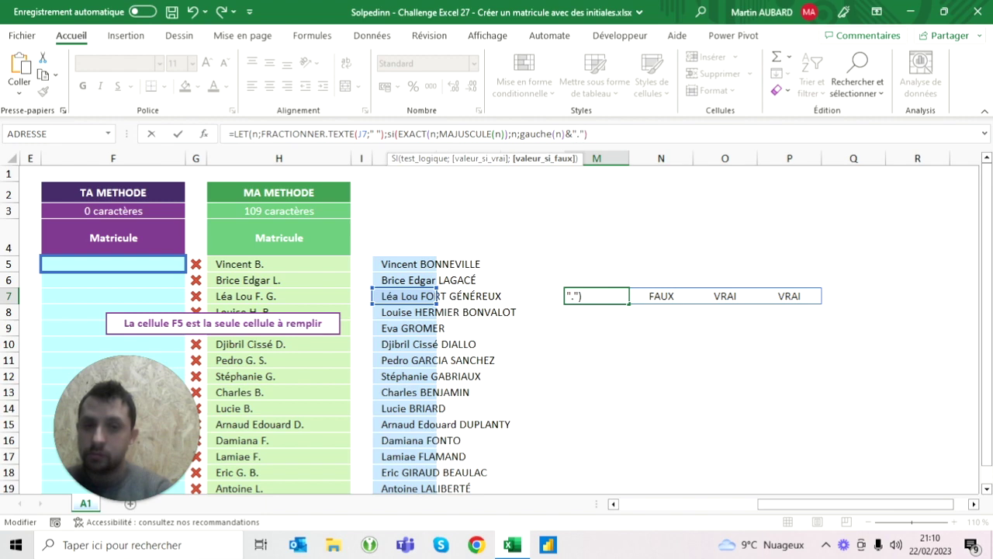
pyautogui.press('Return')
pyautogui.press('Return')
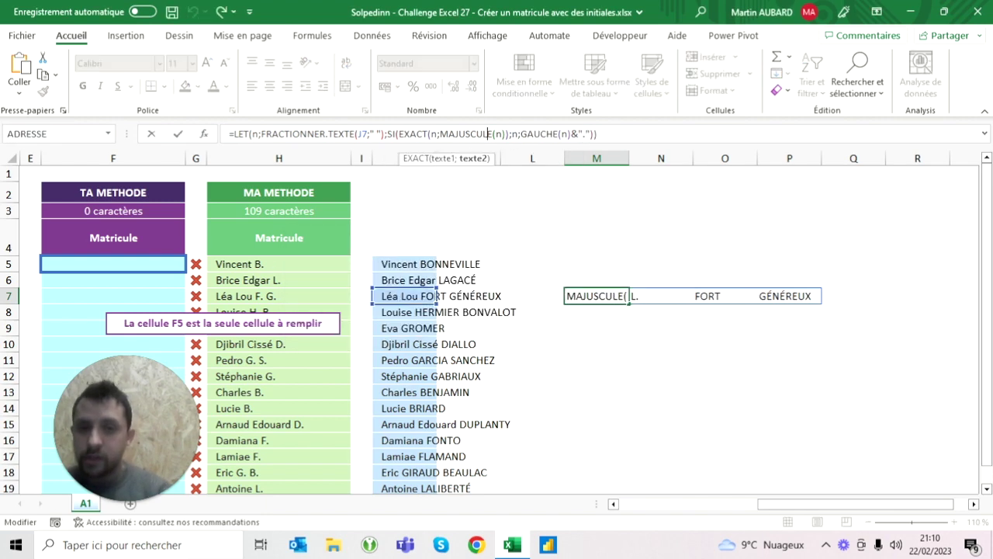
pyautogui.press('BackSpace')
pyautogui.press('BackSpace')
pyautogui.press('BackSpace')
pyautogui.press('BackSpace')
pyautogui.press('BackSpace')
pyautogui.press('BackSpace')
pyautogui.press('BackSpace')
pyautogui.press('BackSpace')
pyautogui.write('n')
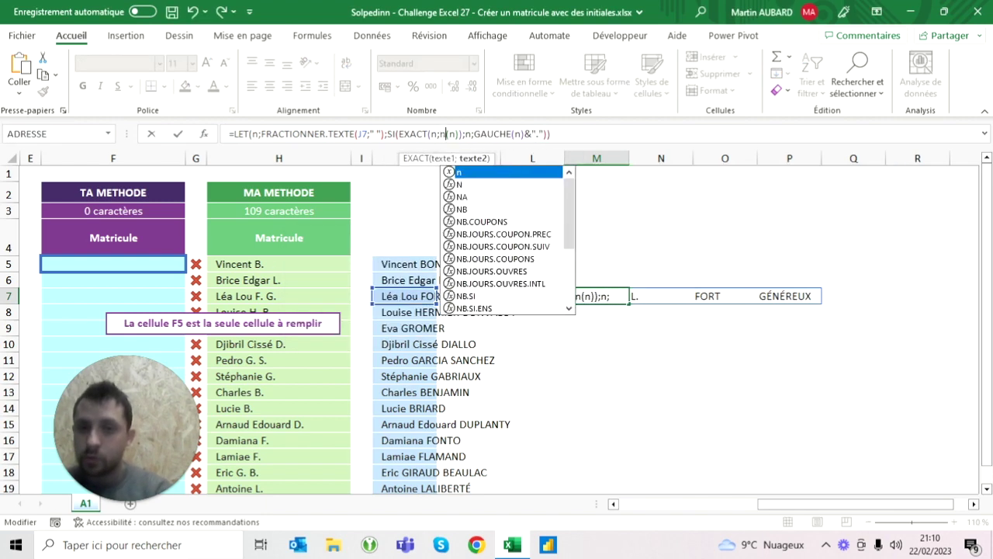
pyautogui.write('ompro')
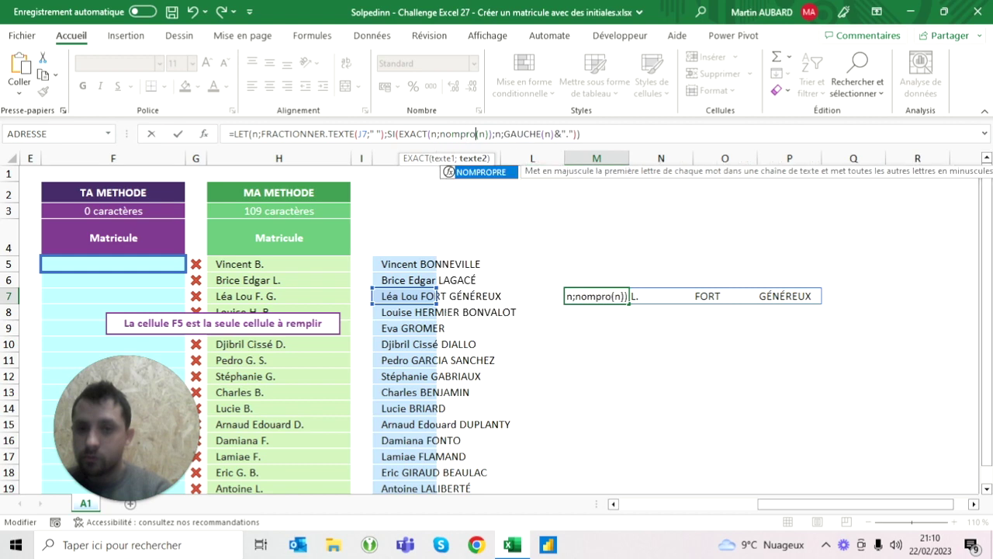
pyautogui.write('pre')
pyautogui.press('Return')
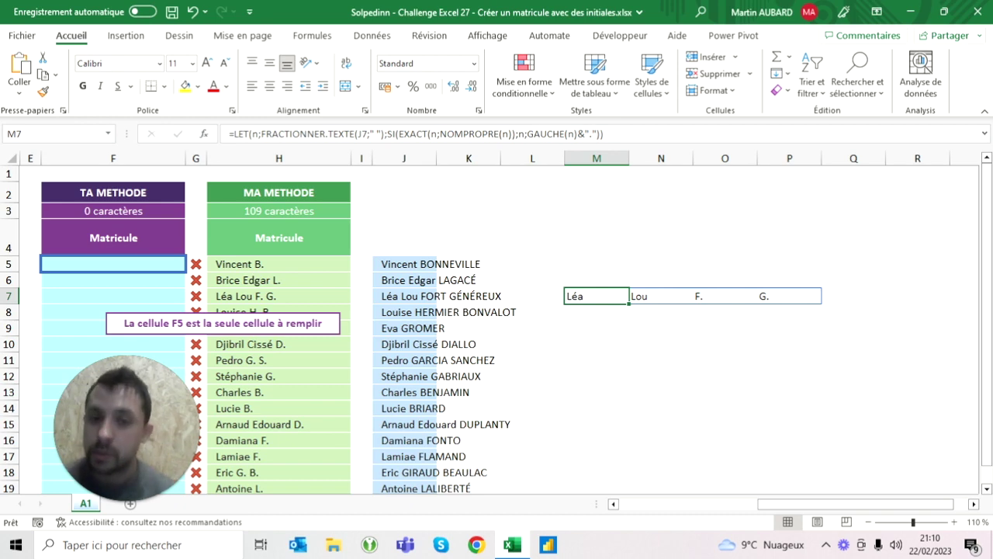
# Step: Test-paste the M7 formula into M5:M6, then clear those two cells
pyautogui.hotkey('ctrl', 'c')
pyautogui.click(596, 264)
pyautogui.hotkey('ctrl', 'v')
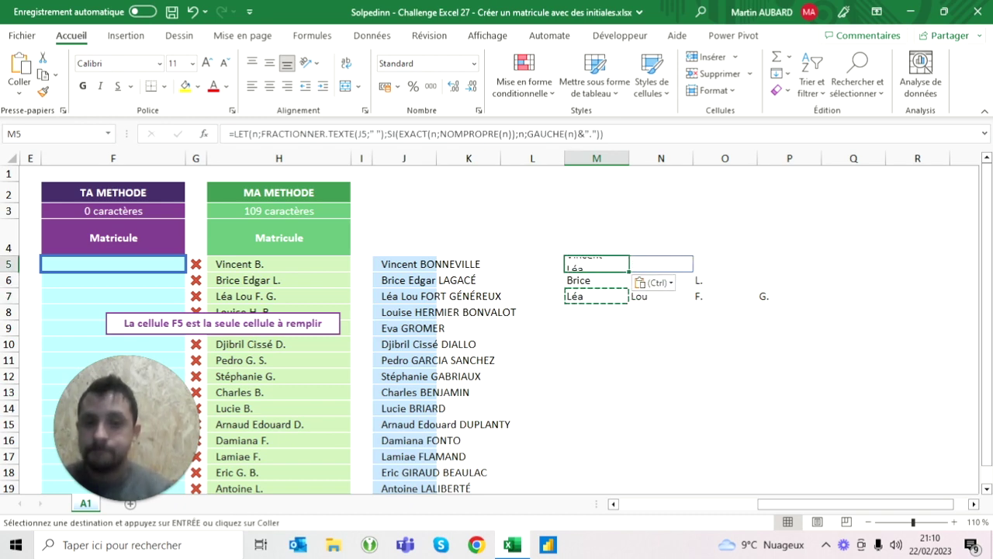
pyautogui.press('Escape')
pyautogui.click(596, 280)
pyautogui.hotkey('shift', 'Up')
pyautogui.press('Delete')
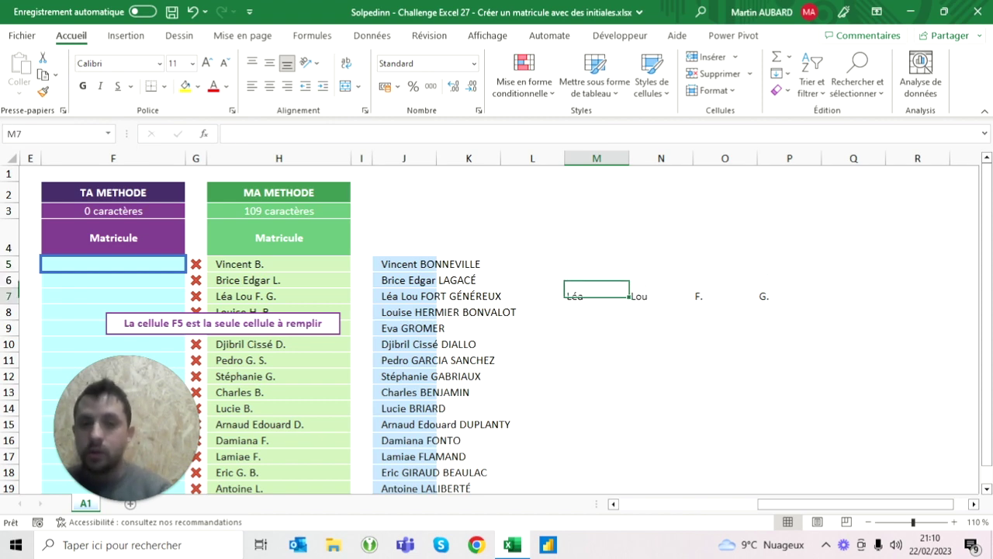
pyautogui.click(596, 296)
# Step: Wrap the SI part in JOINDRE.TEXTE(" ";;…) to join each name into one matricule
pyautogui.press('F2')
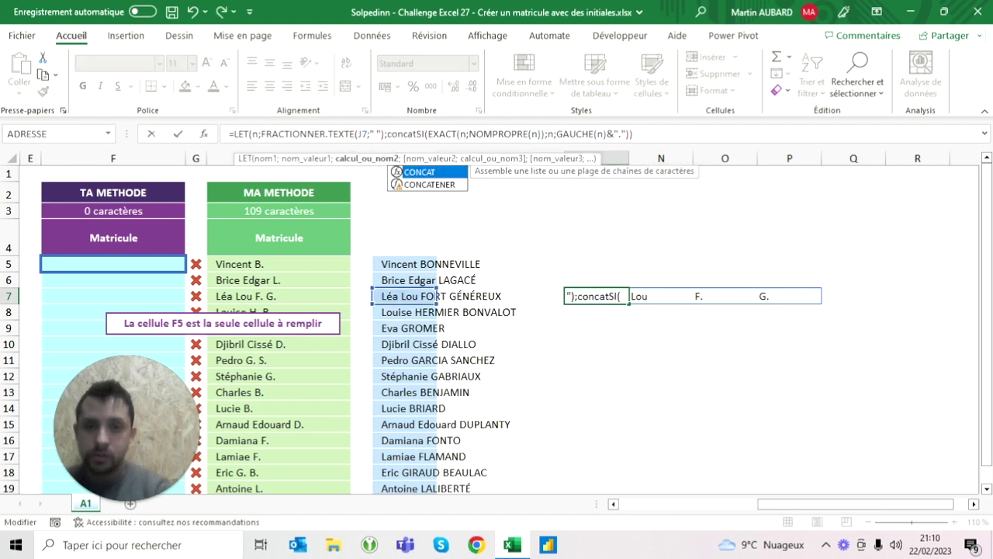
pyautogui.press('Left')
pyautogui.press('Left')
pyautogui.press('Left')
pyautogui.write('oi')
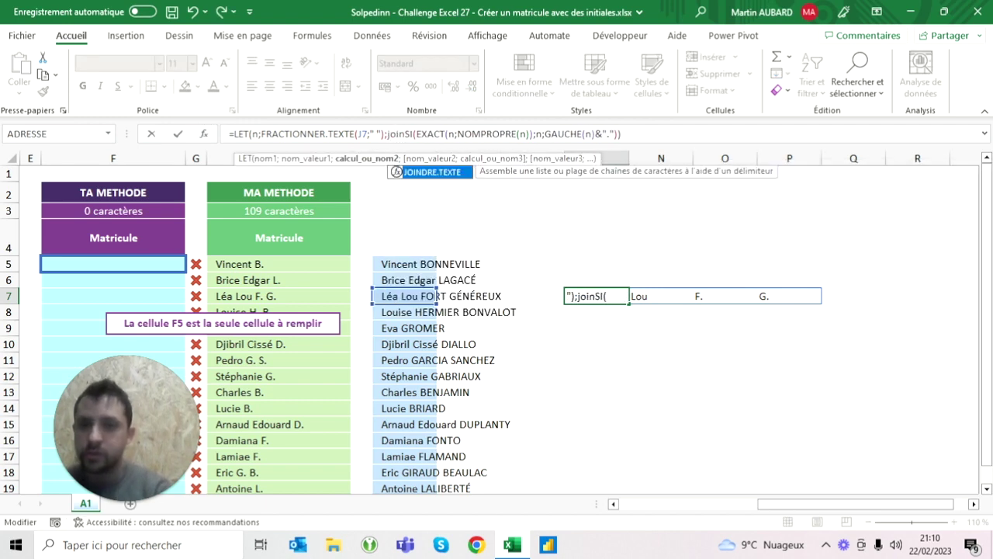
pyautogui.press('Tab')
pyautogui.write('" ";')
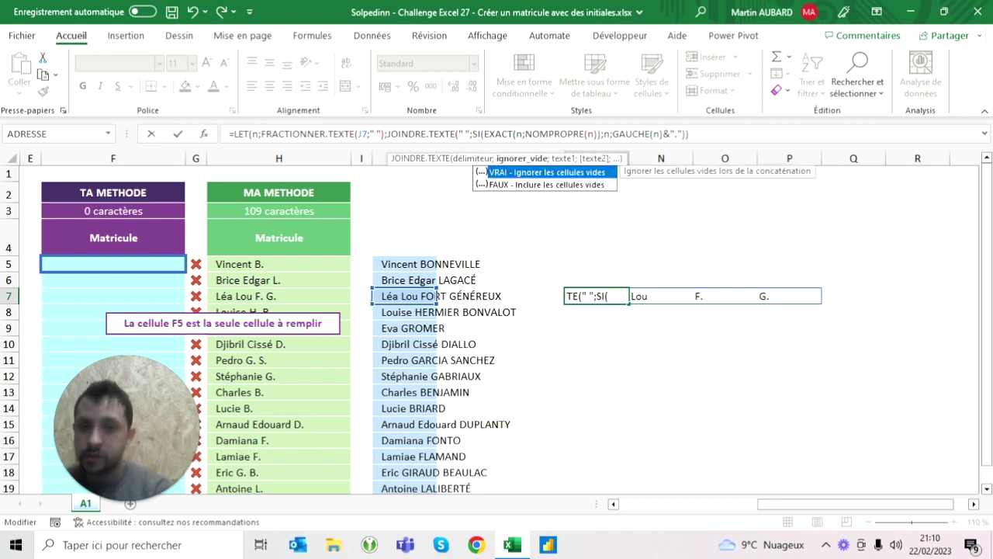
pyautogui.write(';')
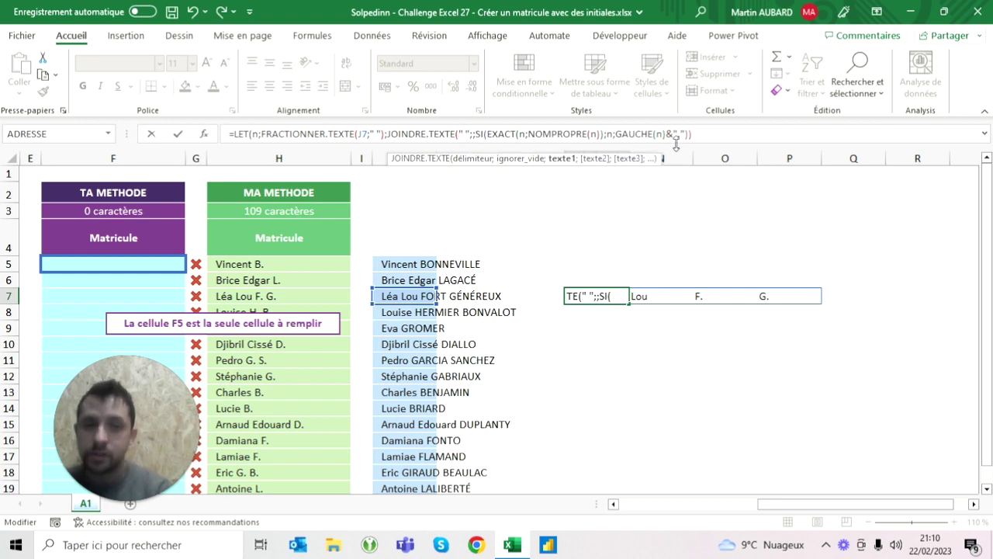
pyautogui.press('End')
pyautogui.write(')')
pyautogui.press('Return')
# Step: Copy the M7 matricule formula into M5:M6
pyautogui.click(596, 296)
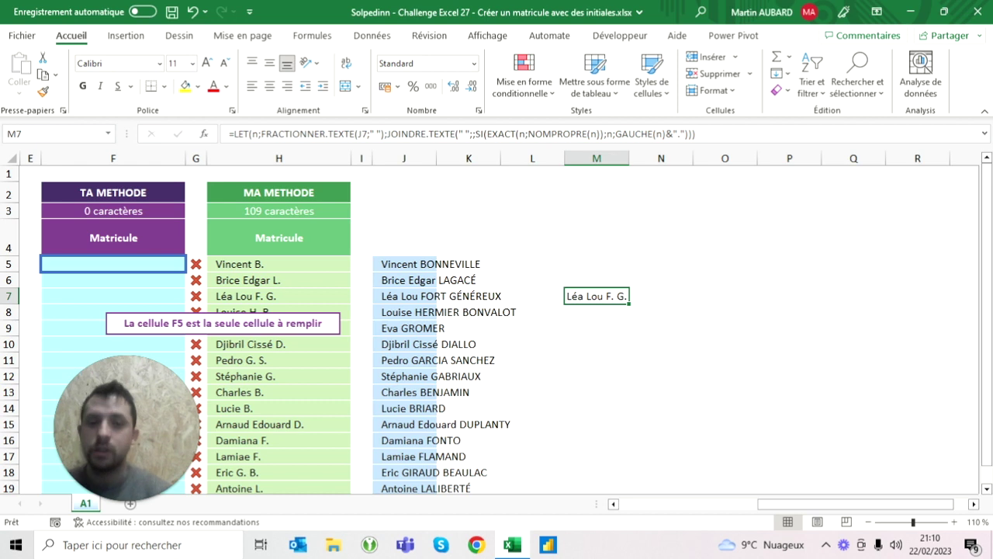
pyautogui.hotkey('ctrl', 'c')
pyautogui.press('Up')
pyautogui.hotkey('shift', 'Up')
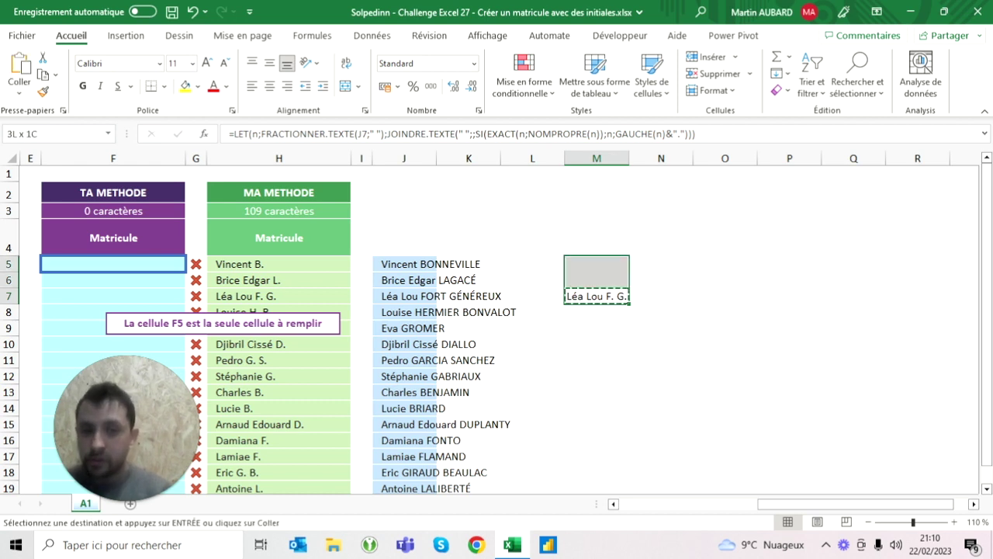
pyautogui.hotkey('ctrl', 'v')
pyautogui.press('Escape')
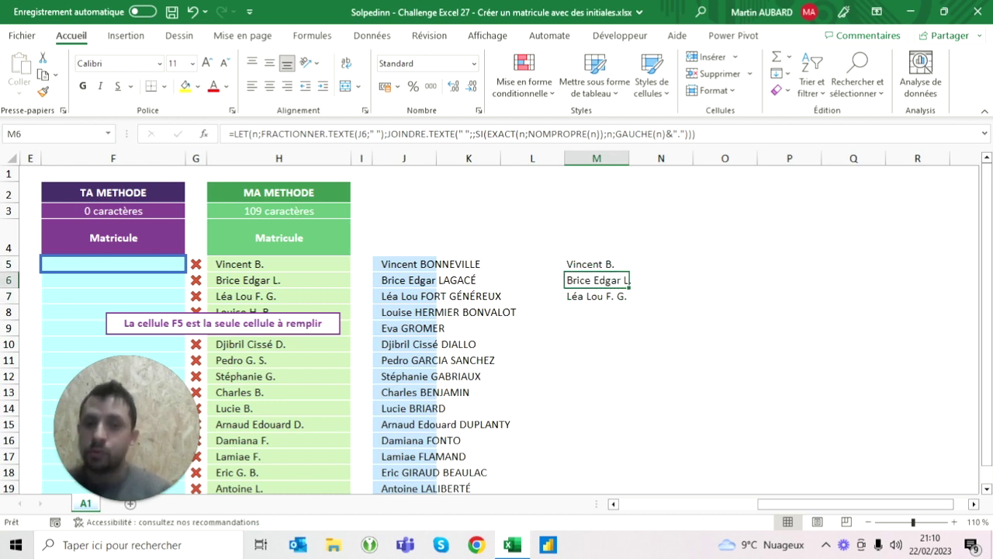
pyautogui.click(596, 295)
pyautogui.hotkey('ctrl', 'c')
pyautogui.press('Down')
pyautogui.hotkey('shift', 'Down')
pyautogui.hotkey('shift', 'Down')
pyautogui.hotkey('shift', 'Down')
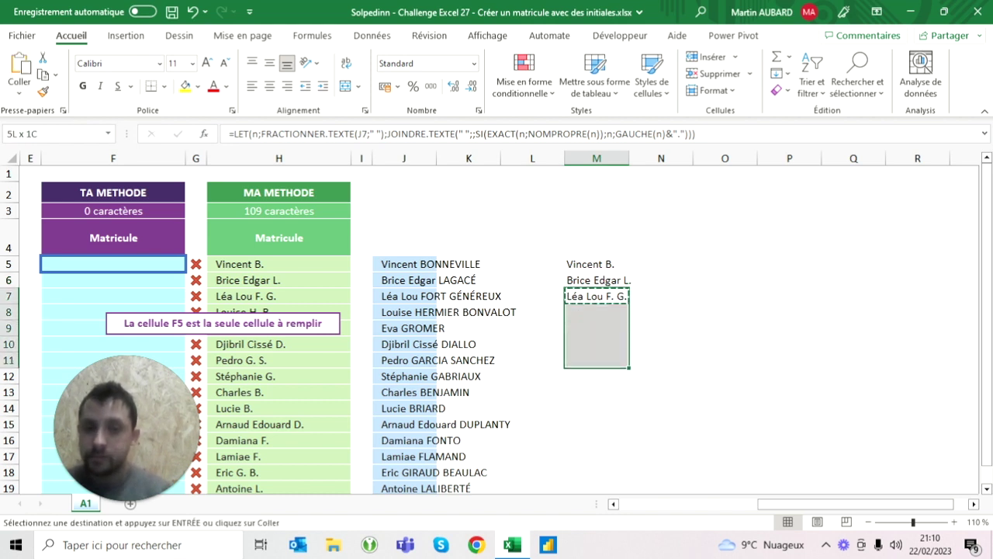
pyautogui.hotkey('ctrl', 'v')
pyautogui.press('Up')
pyautogui.press('Escape')
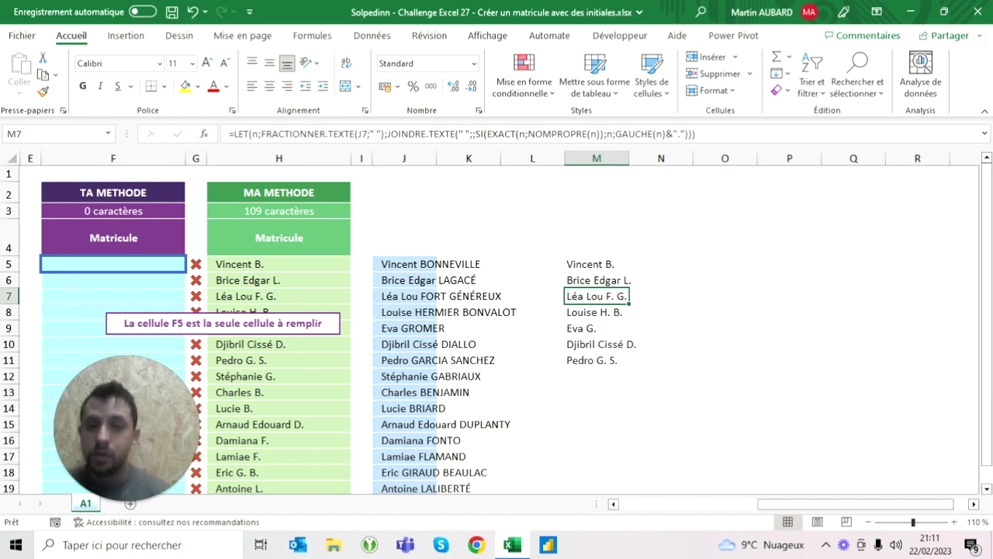
pyautogui.click(595, 263)
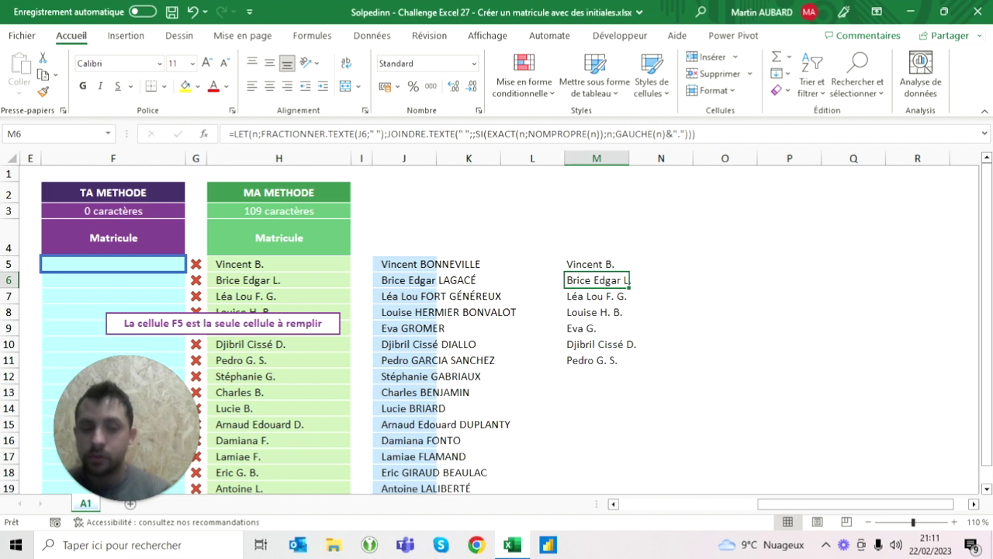
pyautogui.press('F2')
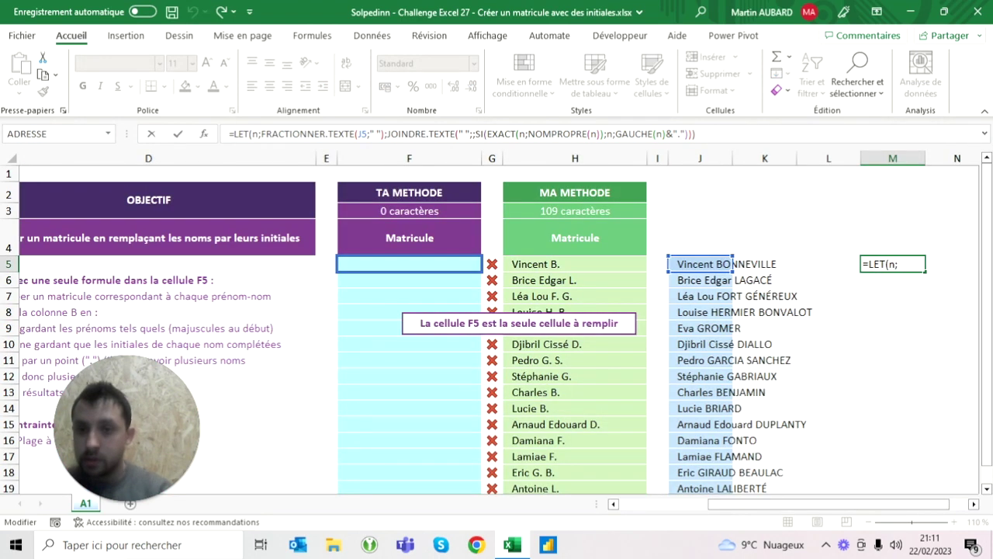
# Step: Wrap the M5 formula in MAP over J5:J20 with LAMBDA(c;…)
pyautogui.write('map(')
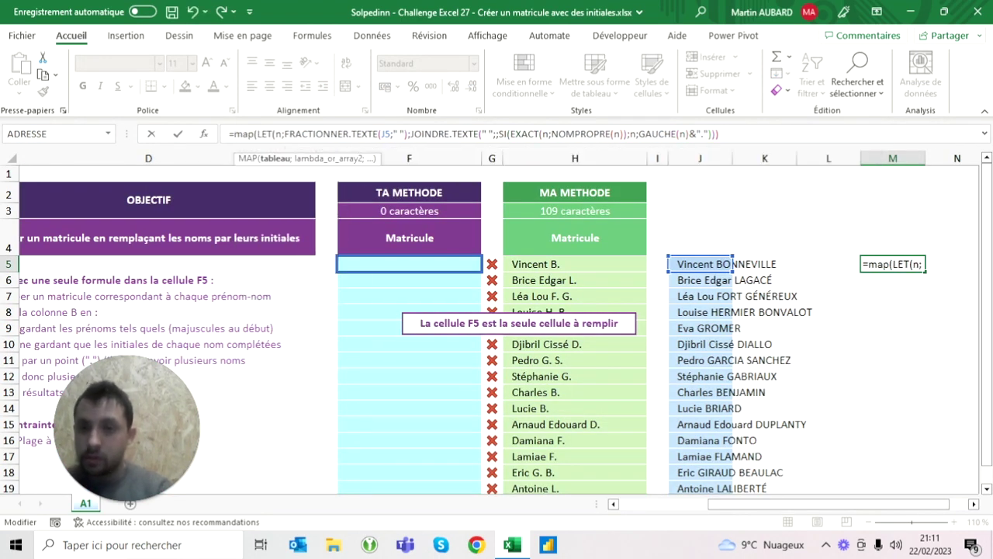
pyautogui.hscroll(-3, 497, 326)
pyautogui.hscroll(5, 497, 326)
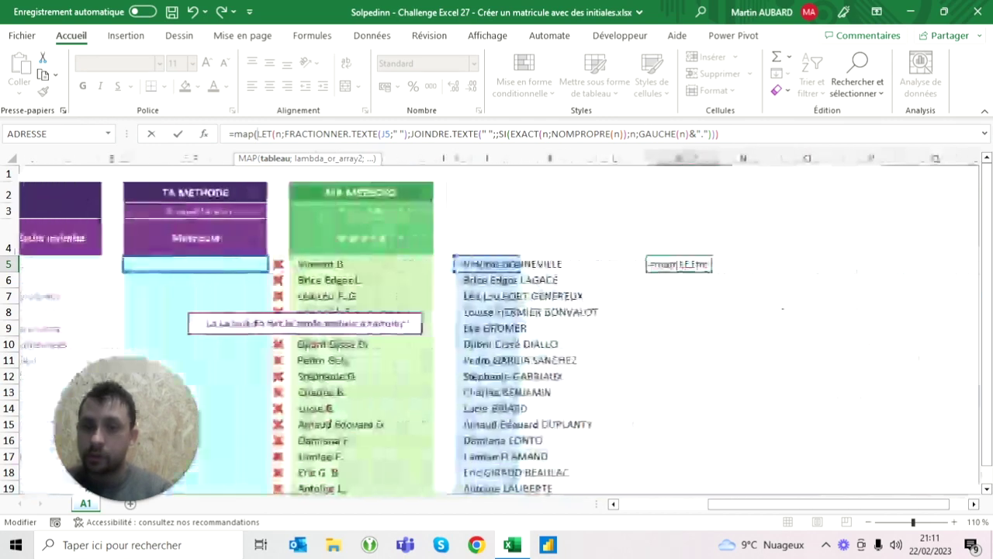
pyautogui.moveTo(361, 264); pyautogui.dragTo(361, 467)
pyautogui.write(';')
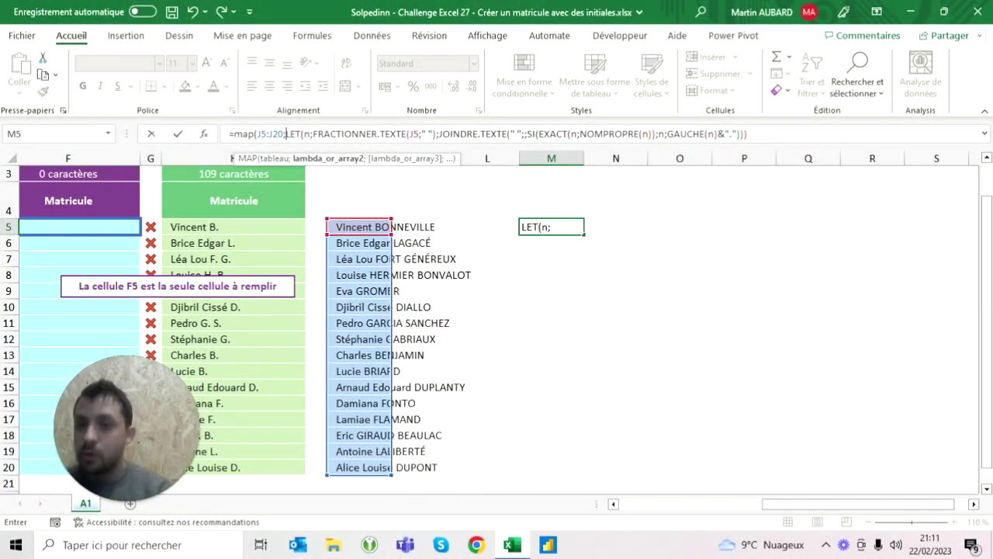
pyautogui.write('lambda(')
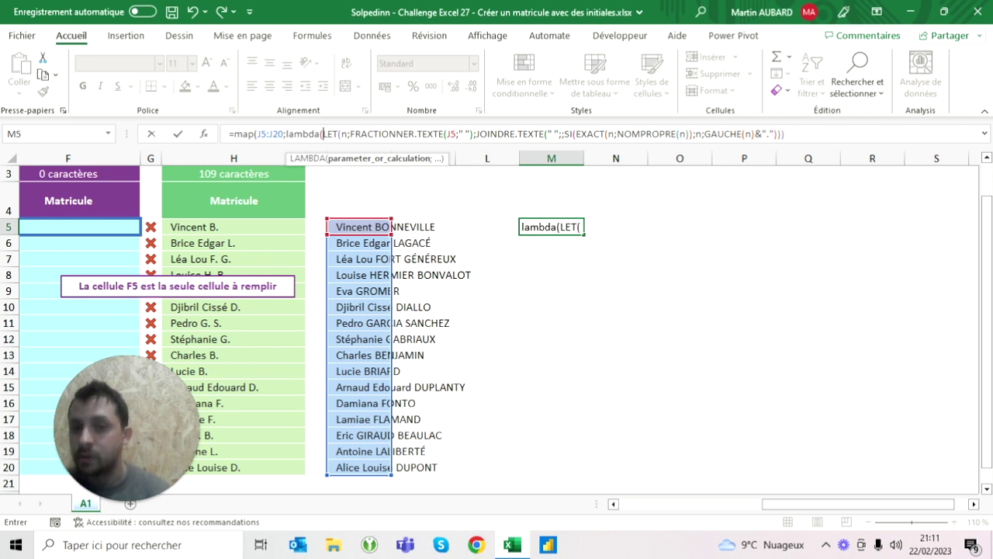
pyautogui.write('c')
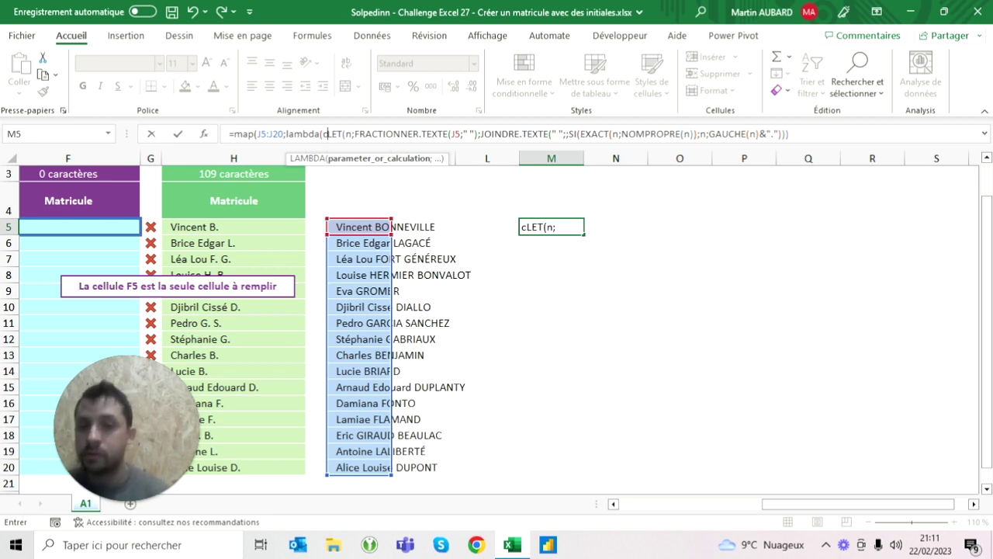
pyautogui.write(';')
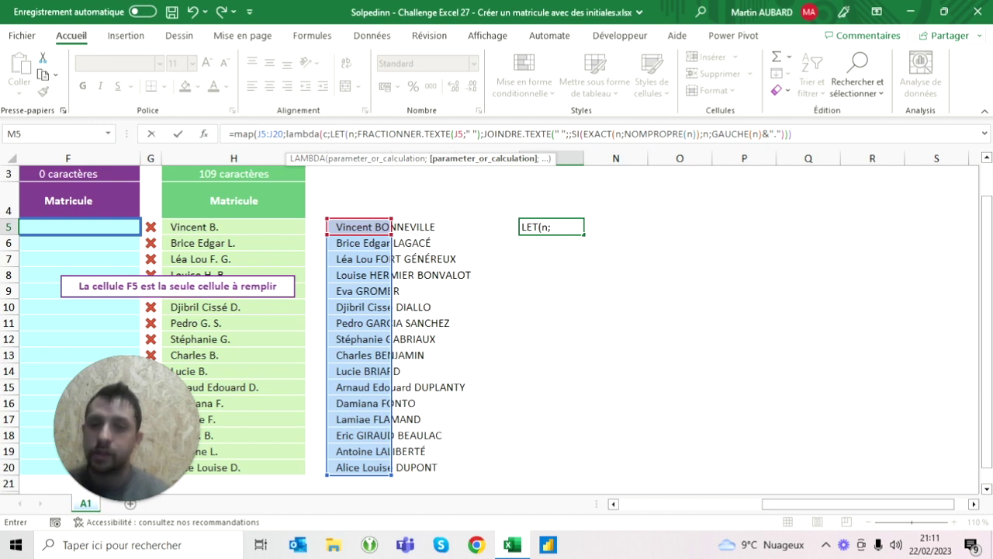
pyautogui.scroll(1, 496, 326)
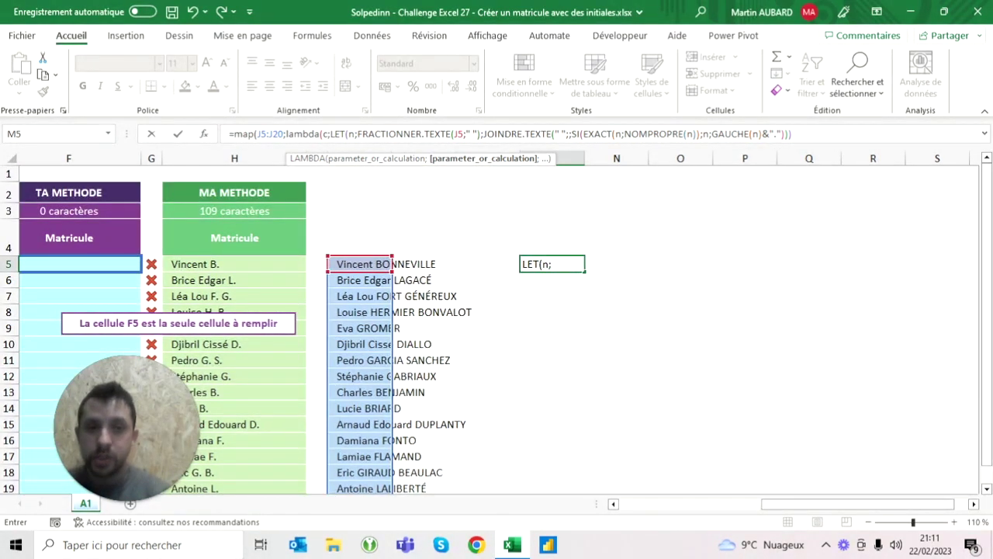
pyautogui.write('))')
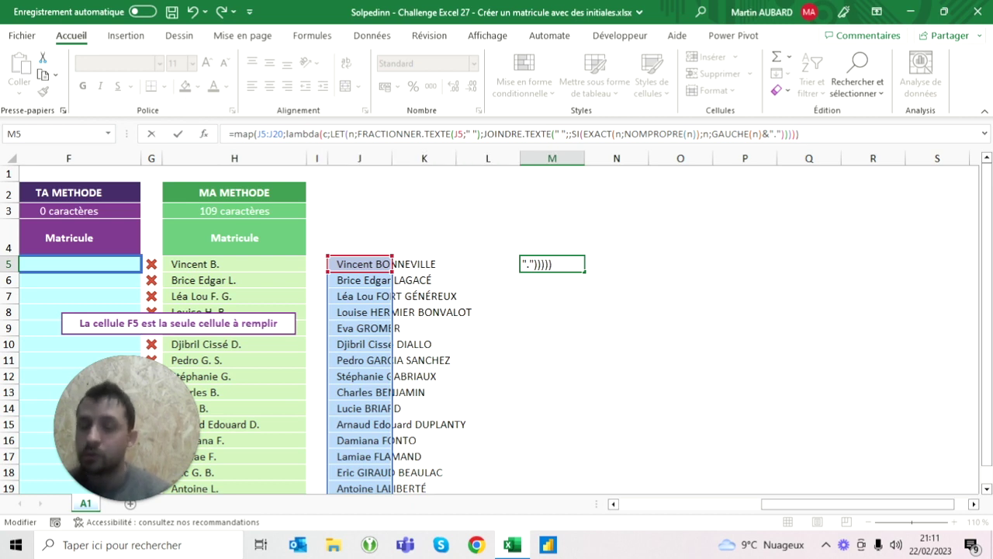
# Step: Replace J5 with c inside FRACTIONNER.TEXTE so matricules spill for every name
pyautogui.click(330, 134)
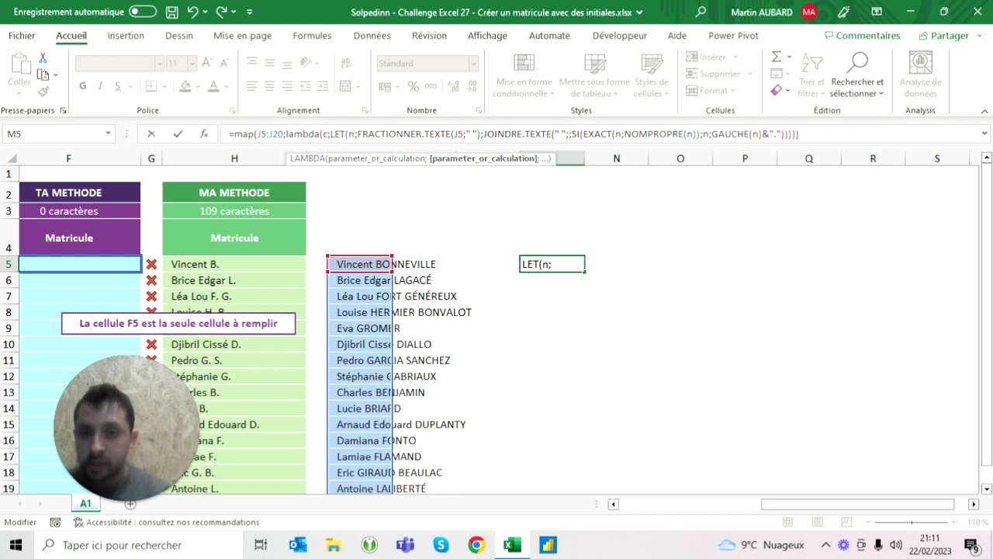
pyautogui.click(460, 134)
pyautogui.press('BackSpace')
pyautogui.press('BackSpace')
pyautogui.write('c')
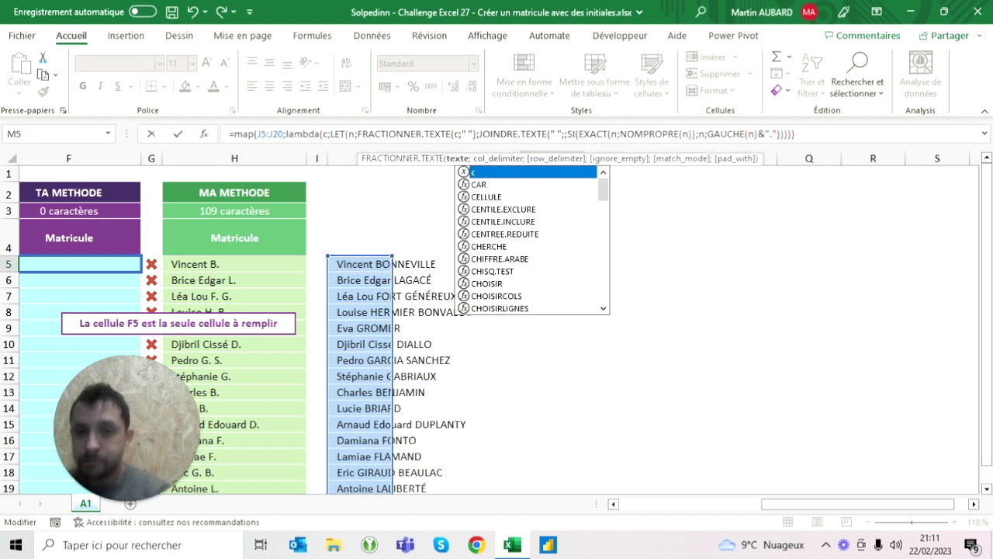
pyautogui.press('Return')
pyautogui.click(551, 264)
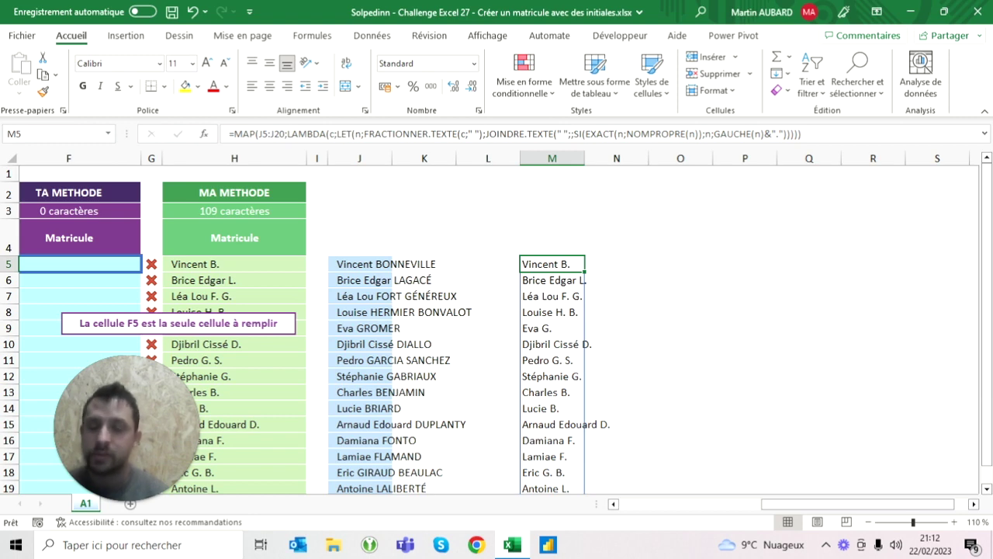
pyautogui.hotkey('ctrl', 'z')
pyautogui.hotkey('ctrl', 'z')
pyautogui.hotkey('ctrl', 'z')
pyautogui.hotkey('ctrl', 'z')
pyautogui.hotkey('ctrl', 'z')
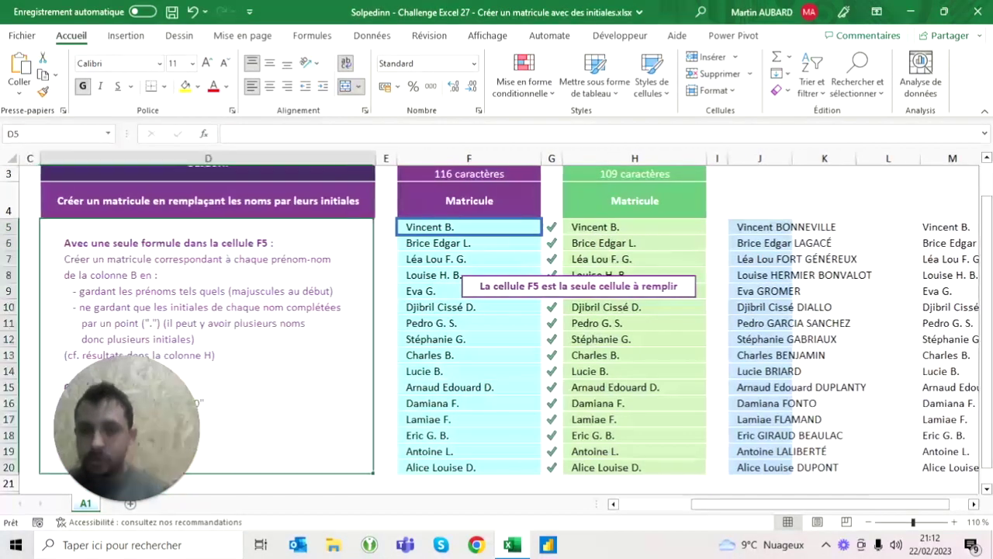
# Step: Change the F5 formula's range from J5:J20 to B5:B20, ticking every matricule correct
pyautogui.click(468, 226)
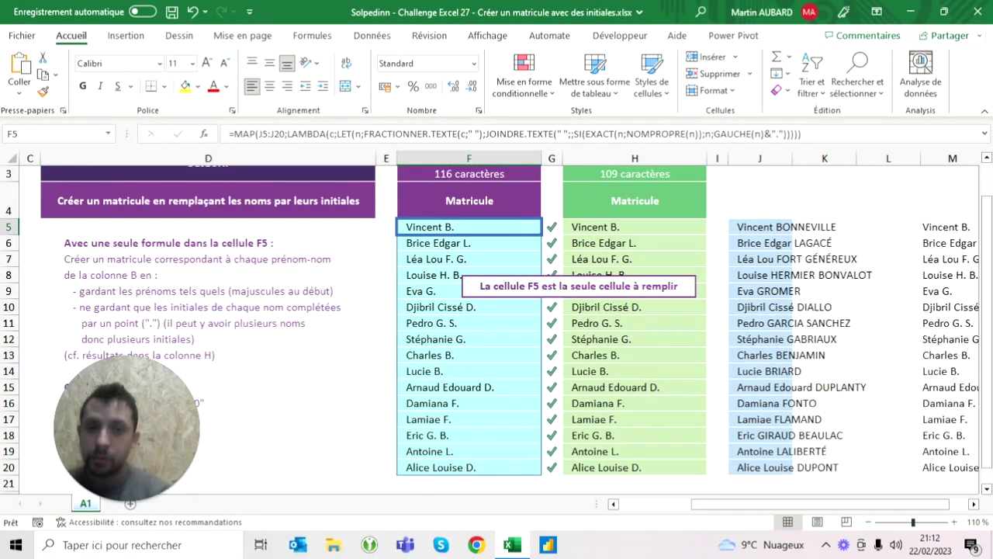
pyautogui.click(285, 135)
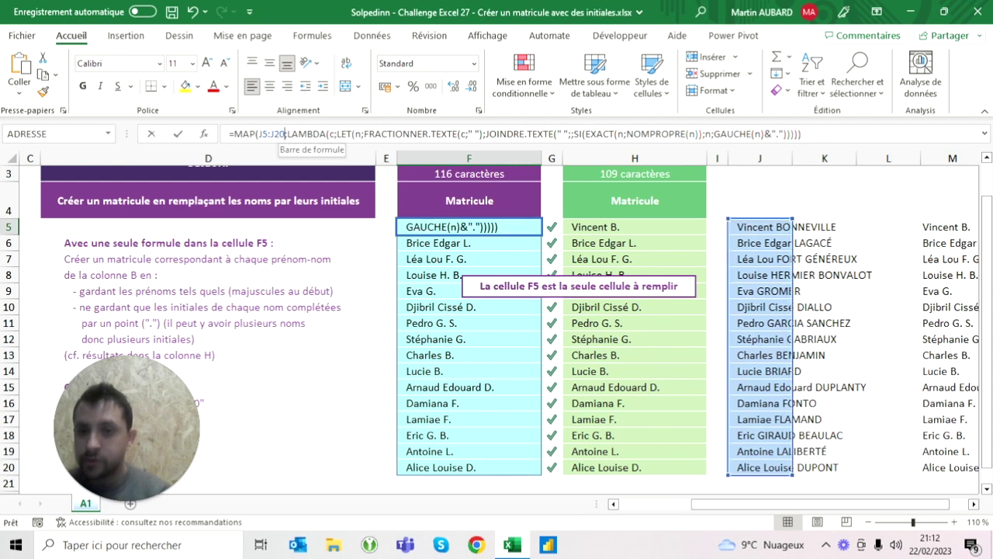
pyautogui.moveTo(286, 134); pyautogui.dragTo(260, 134)
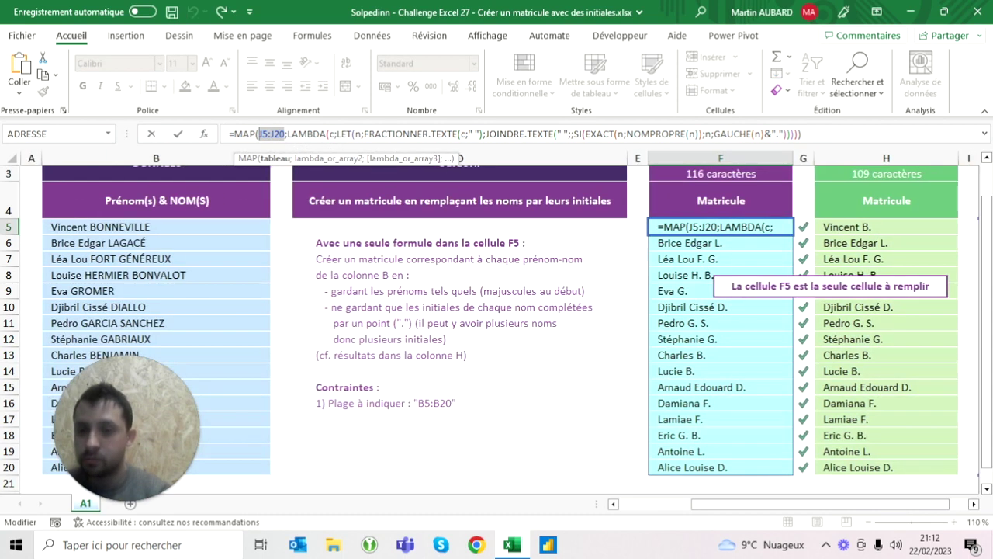
pyautogui.click(116, 227)
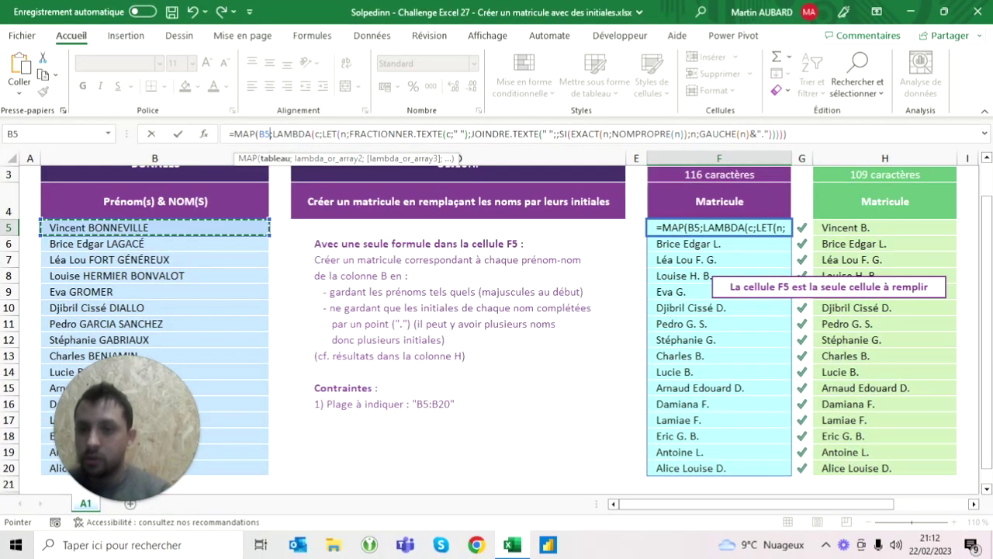
pyautogui.hotkey('ctrl', 'shift', 'Down')
pyautogui.press('Return')
pyautogui.press('Up')
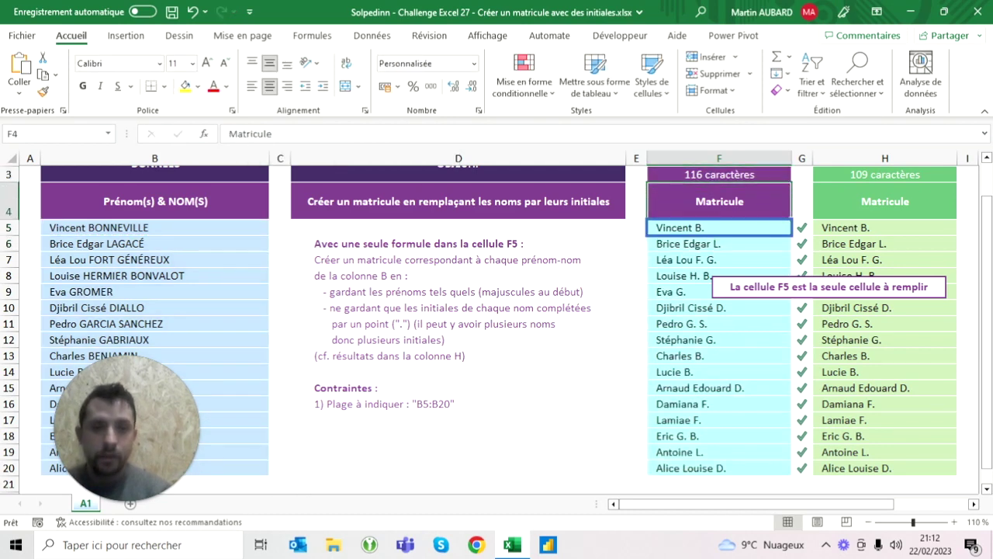
pyautogui.press('Up')
pyautogui.press('Up')
pyautogui.press('Down')
pyautogui.press('Down')
pyautogui.press('Down')
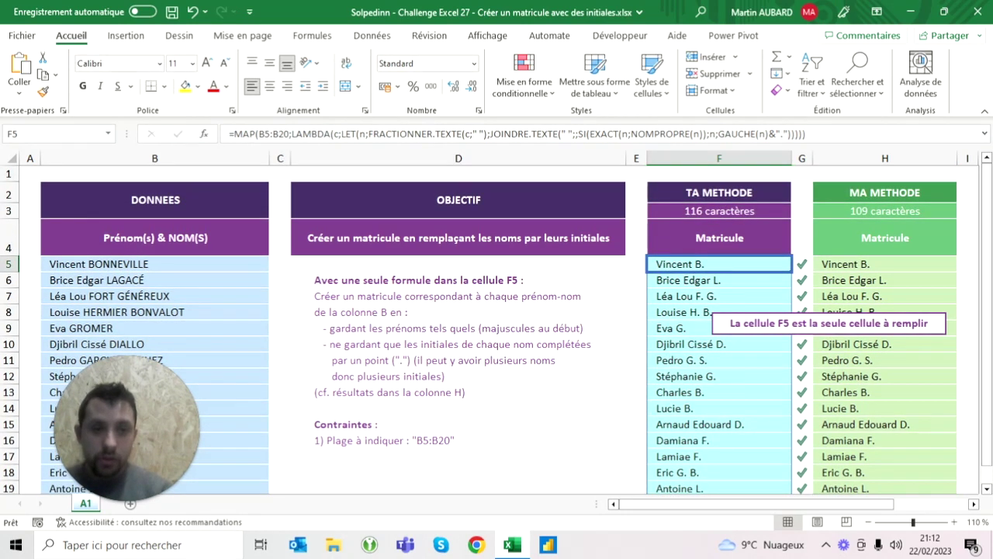
pyautogui.press('Up')
pyautogui.press('Up')
pyautogui.press('Down')
pyautogui.press('Down')
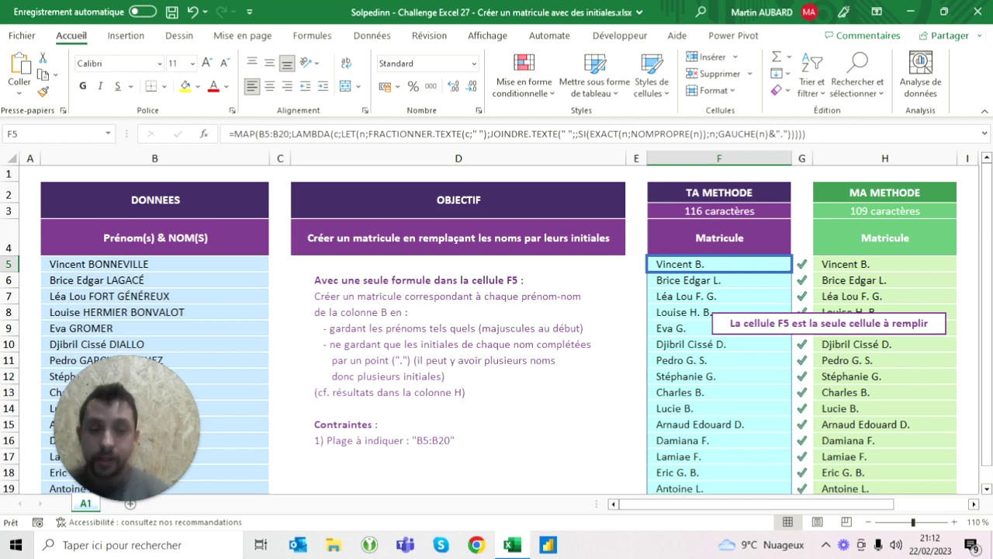
# Step: Check the 116-character count in H3, then begin a fresh =LET( formula in M5
pyautogui.click(884, 211)
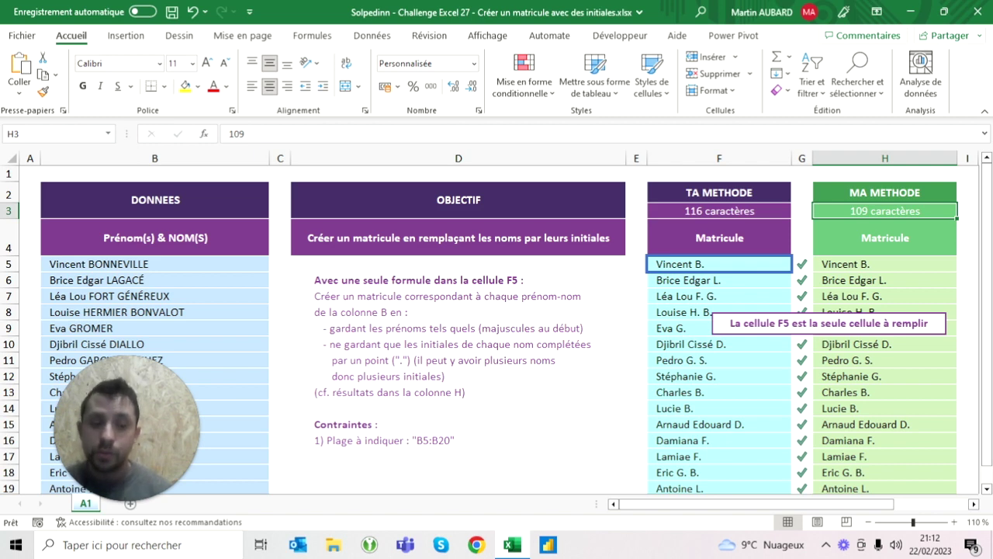
pyautogui.press('Right')
pyautogui.press('Right')
pyautogui.press('Right')
pyautogui.press('Right')
pyautogui.press('Left')
pyautogui.press('Left')
pyautogui.press('Down')
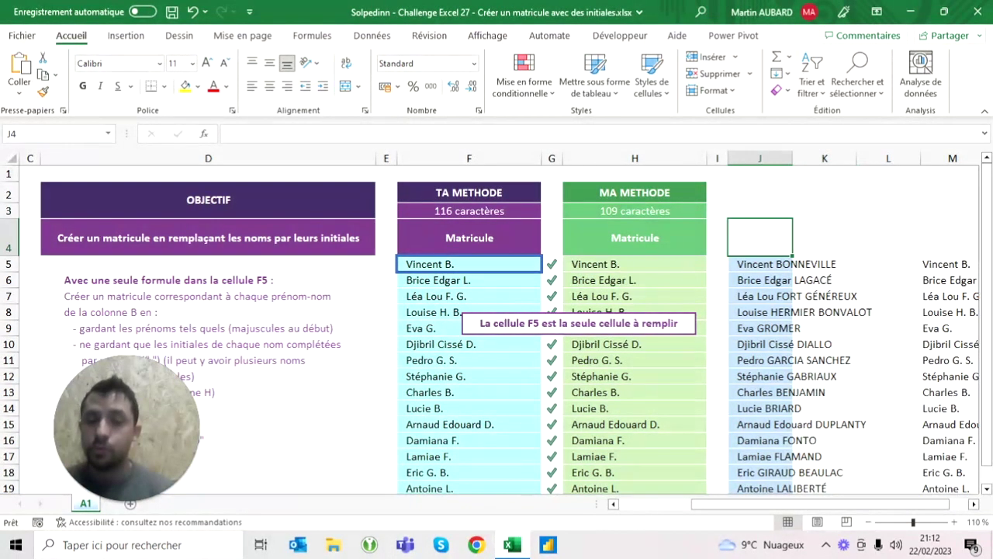
pyautogui.click(759, 263)
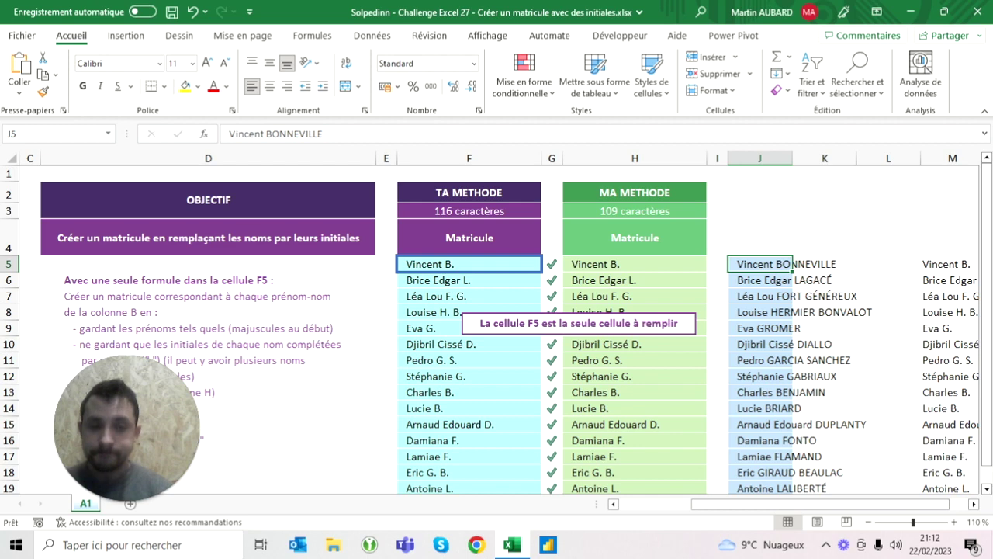
pyautogui.click(534, 264)
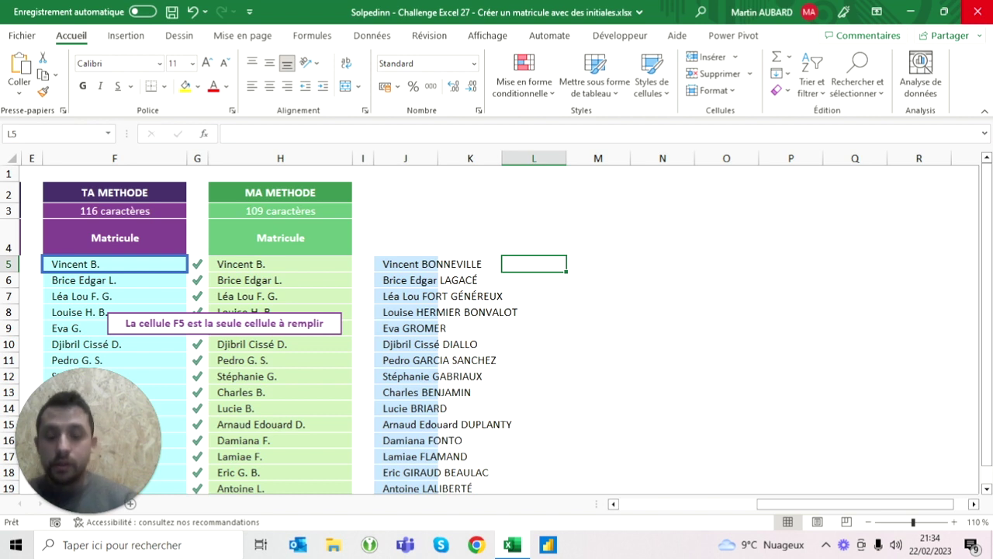
pyautogui.click(598, 264)
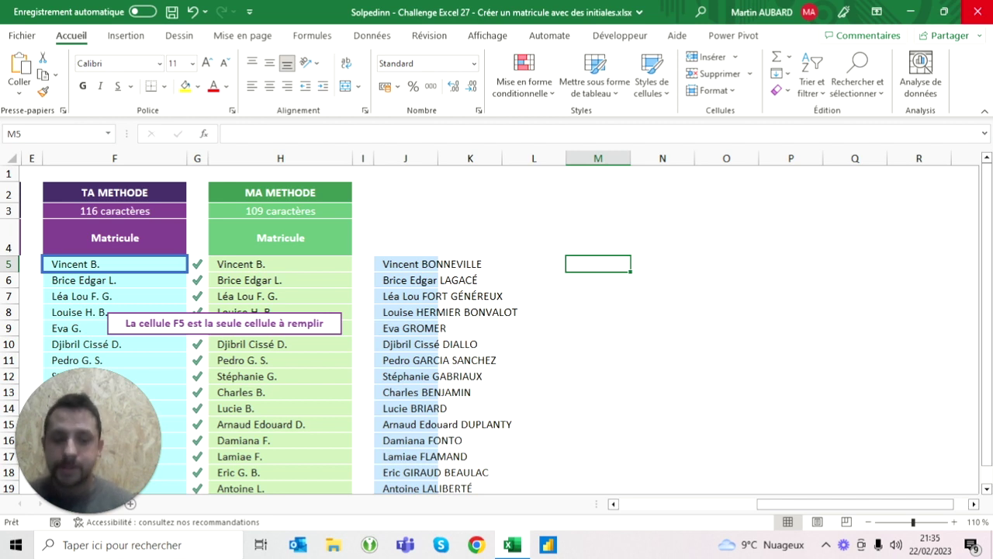
pyautogui.write('=let(')
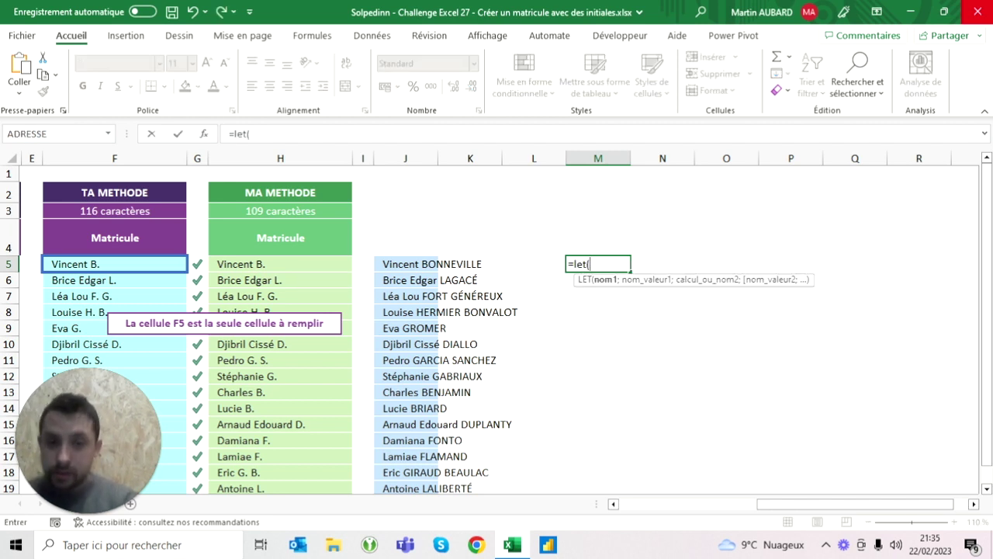
# Step: Enter =LET(n;J5:J20;n) in M5 so the names J5:J20 spill down column M
pyautogui.write('n;')
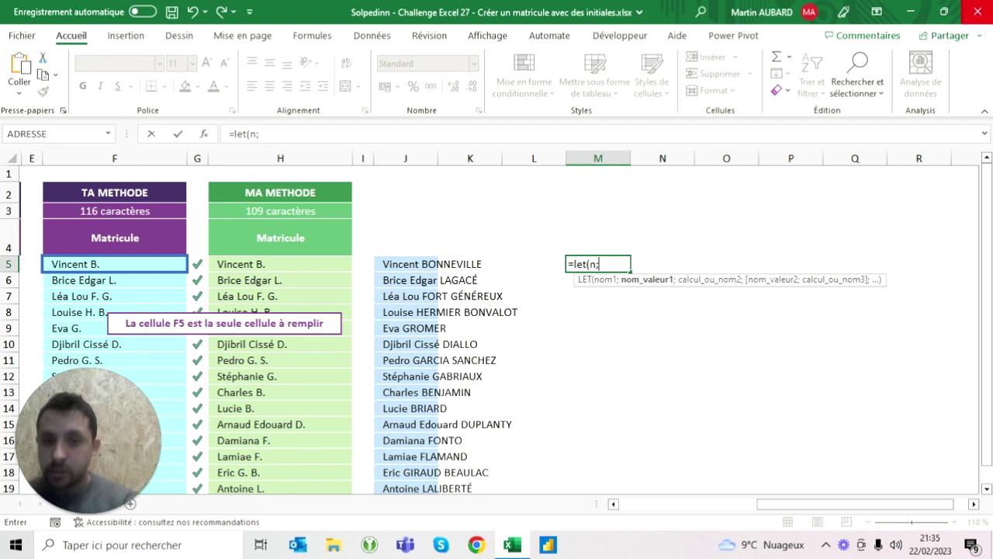
pyautogui.moveTo(405, 264); pyautogui.dragTo(405, 497)
pyautogui.write(';n)')
pyautogui.press('Return')
pyautogui.hotkey('ctrl', 'Up')
pyautogui.hotkey('ctrl', 'Up')
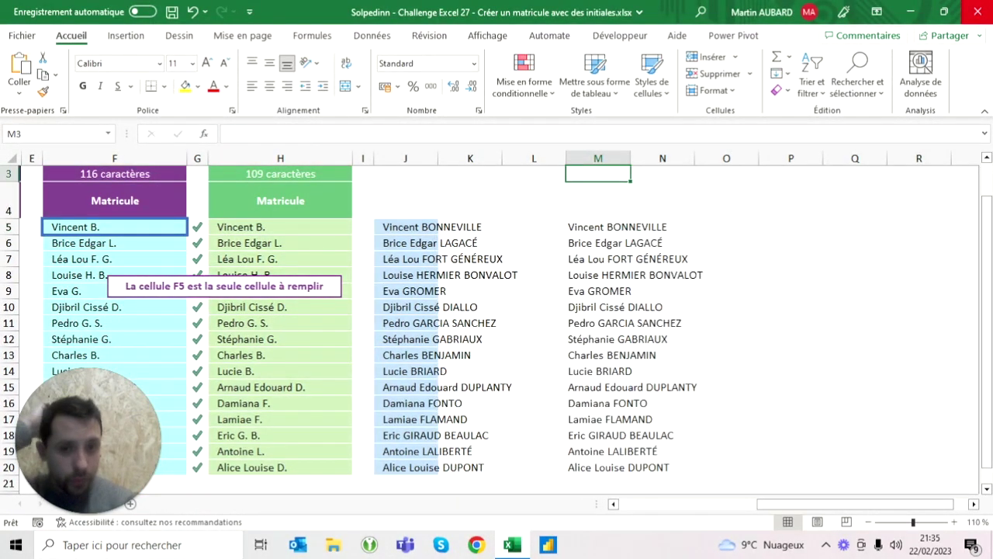
pyautogui.hotkey('ctrl', 'Down')
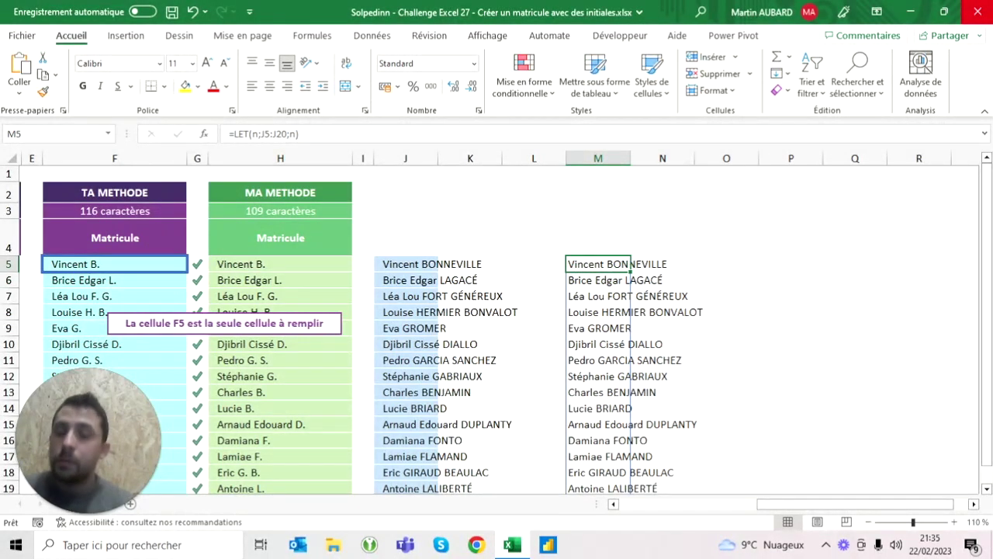
# Step: Append &"." to the LET result so each spilled name ends with a period
pyautogui.click(290, 134)
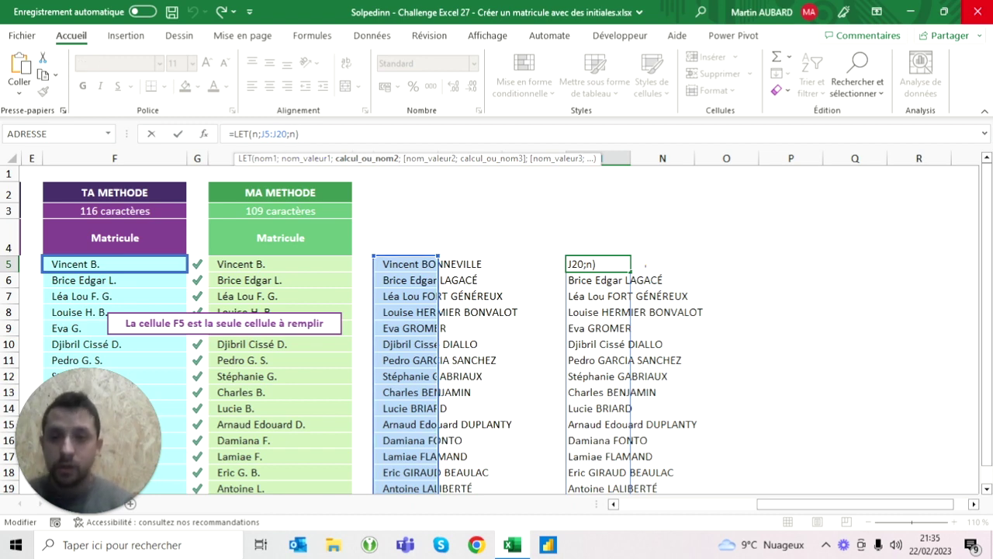
pyautogui.write('&"."')
pyautogui.press('Return')
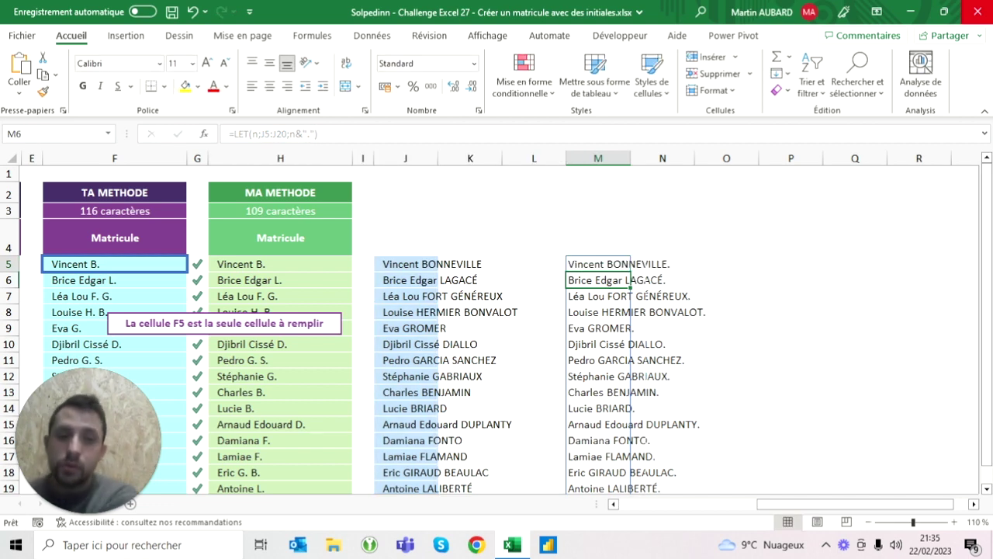
# Step: Remove the &"." from the M5 formula and begin a REDUCE call on n
pyautogui.click(598, 263)
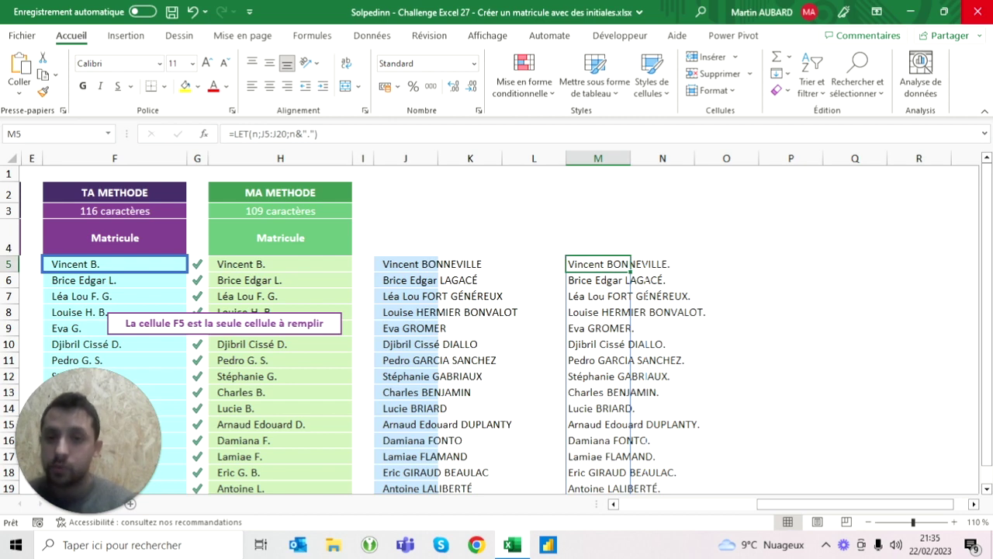
pyautogui.click(314, 133)
pyautogui.press('BackSpace')
pyautogui.press('BackSpace')
pyautogui.press('BackSpace')
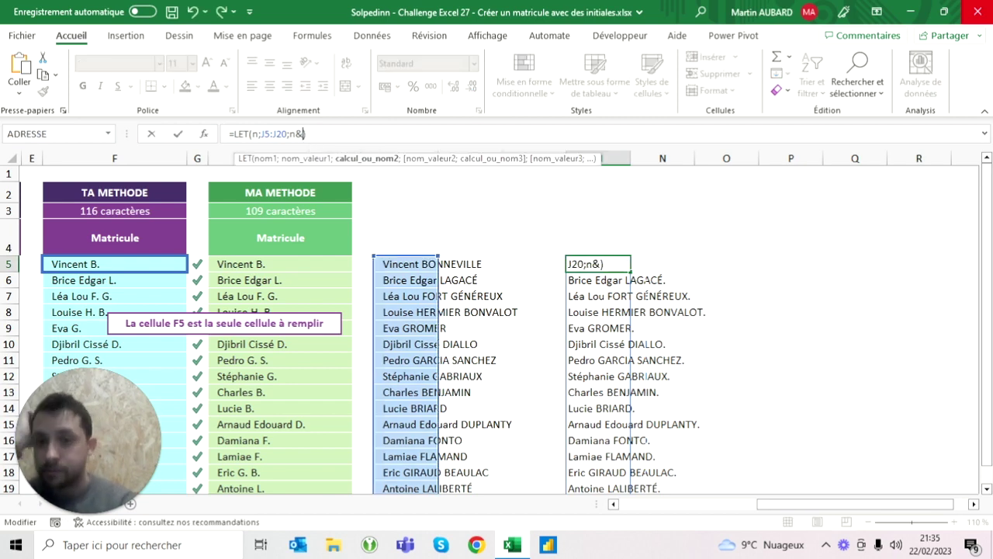
pyautogui.press('BackSpace')
pyautogui.press('BackSpace')
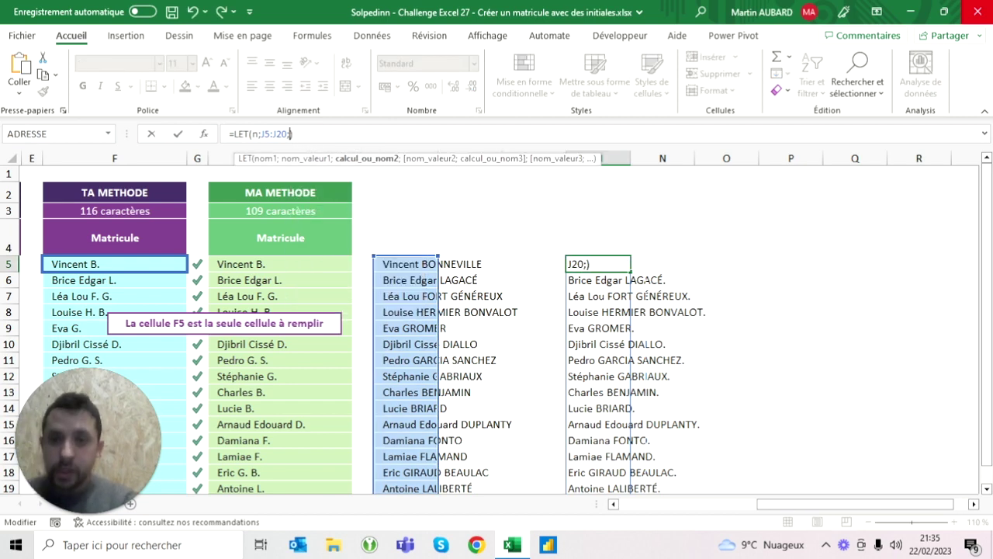
pyautogui.write('reduce(')
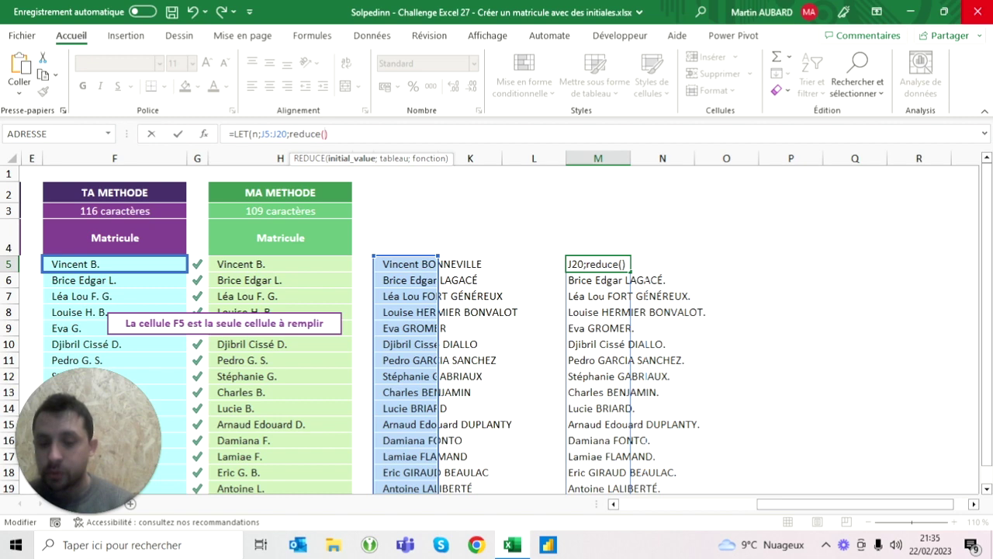
pyautogui.write('n')
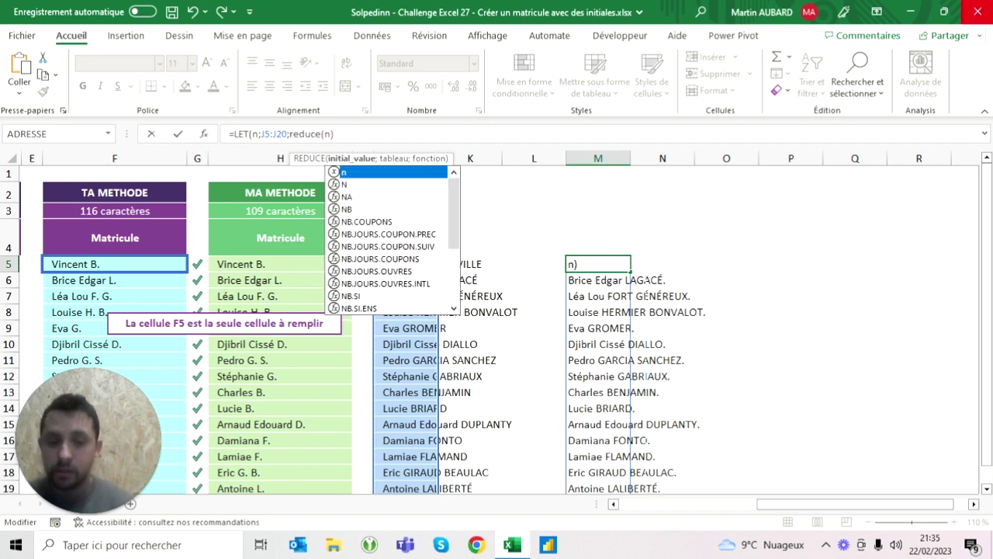
pyautogui.write(';')
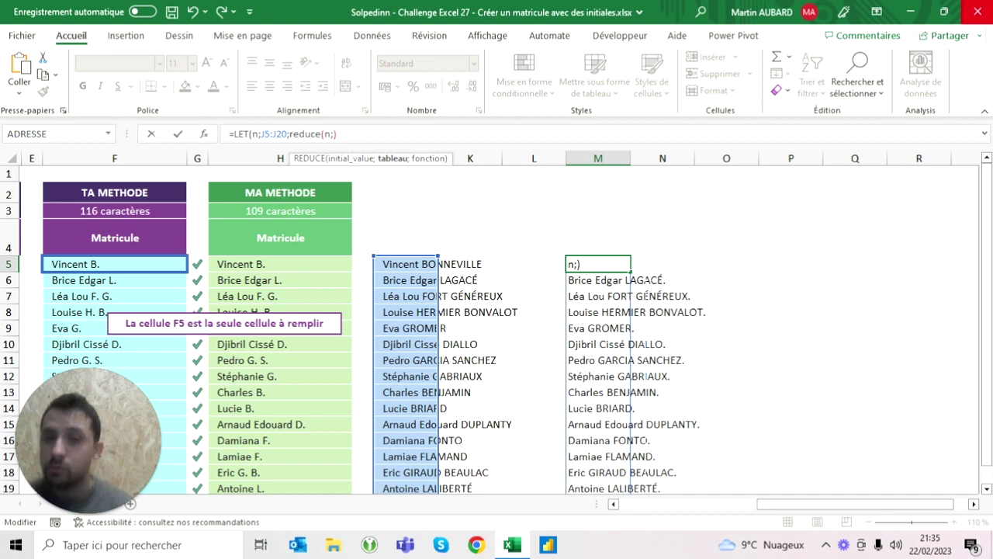
pyautogui.write('"')
pyautogui.write('BONN')
pyautogui.write('EVILL')
# Step: Give REDUCE the letter "i" as the list of values to process
pyautogui.press('BackSpace')
pyautogui.press('BackSpace')
pyautogui.press('BackSpace')
pyautogui.press('BackSpace')
pyautogui.press('BackSpace')
pyautogui.press('BackSpace')
pyautogui.press('BackSpace')
pyautogui.press('BackSpace')
pyautogui.write('i"')
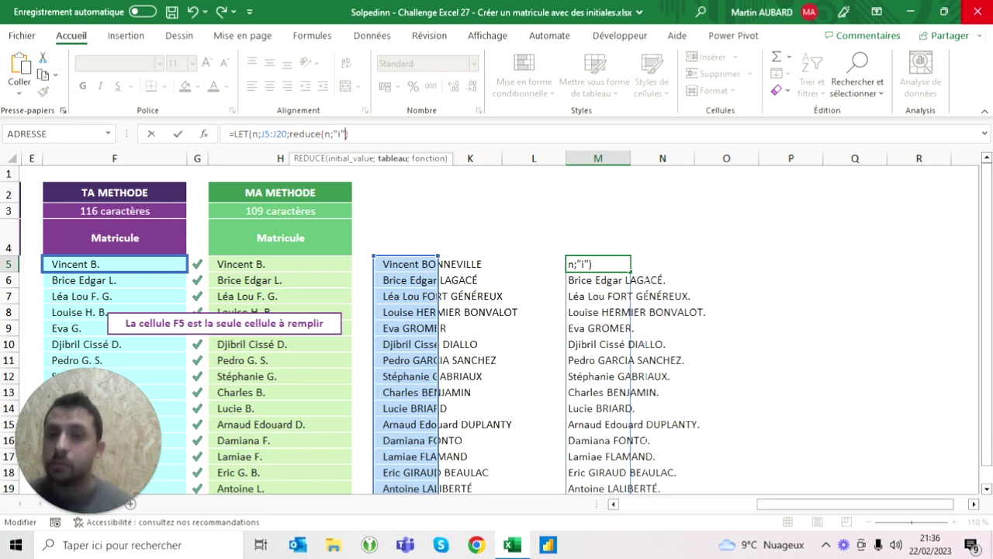
pyautogui.write(';')
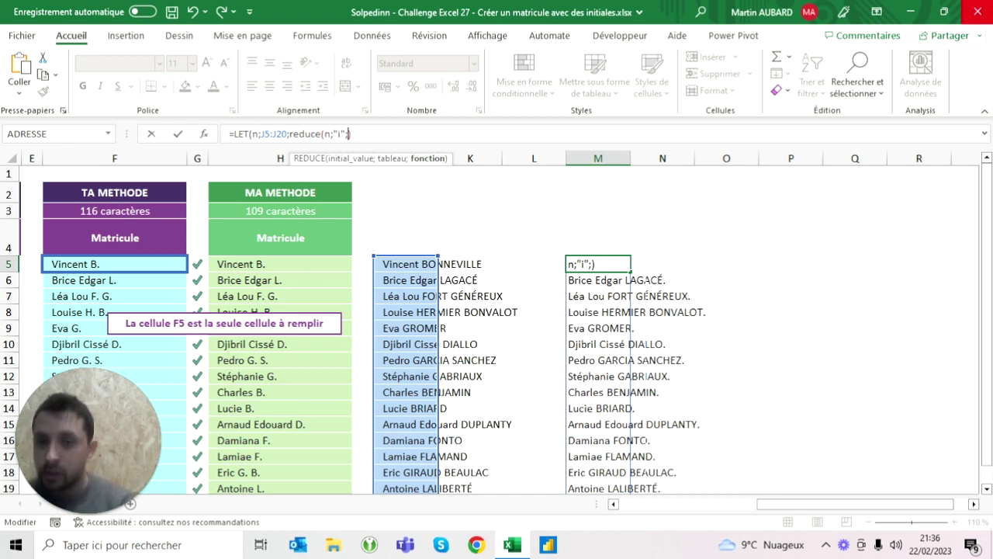
pyautogui.click(340, 133)
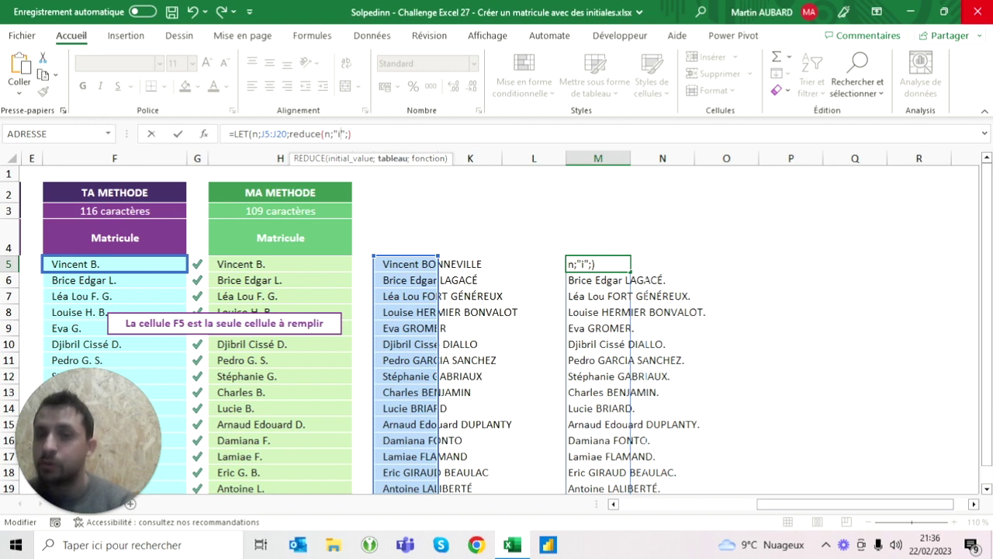
pyautogui.click(353, 134)
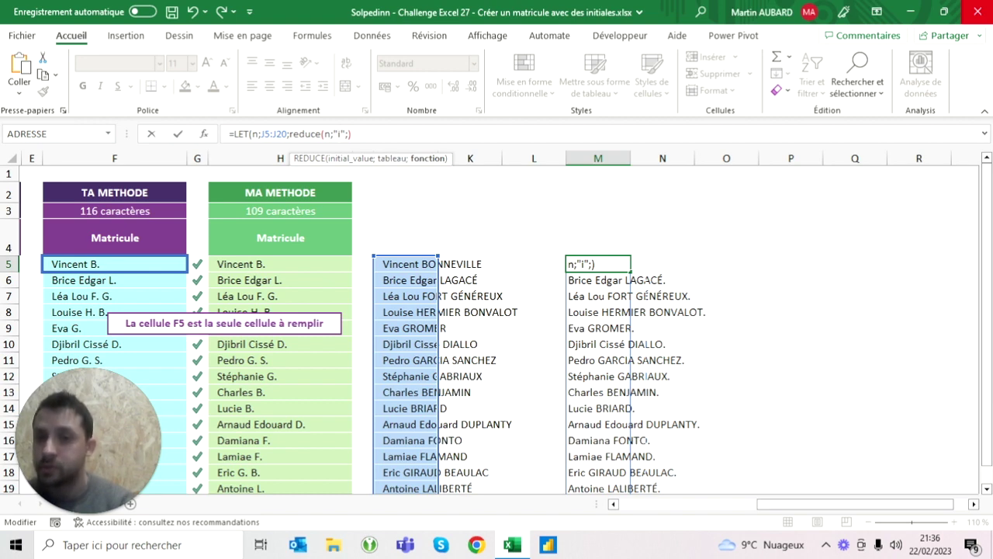
# Step: Add LAMBDA(a;b;SUBSTITUE(a;b;1)) and enter the formula, accepting Excel's parenthesis correction
pyautogui.write('lambda(')
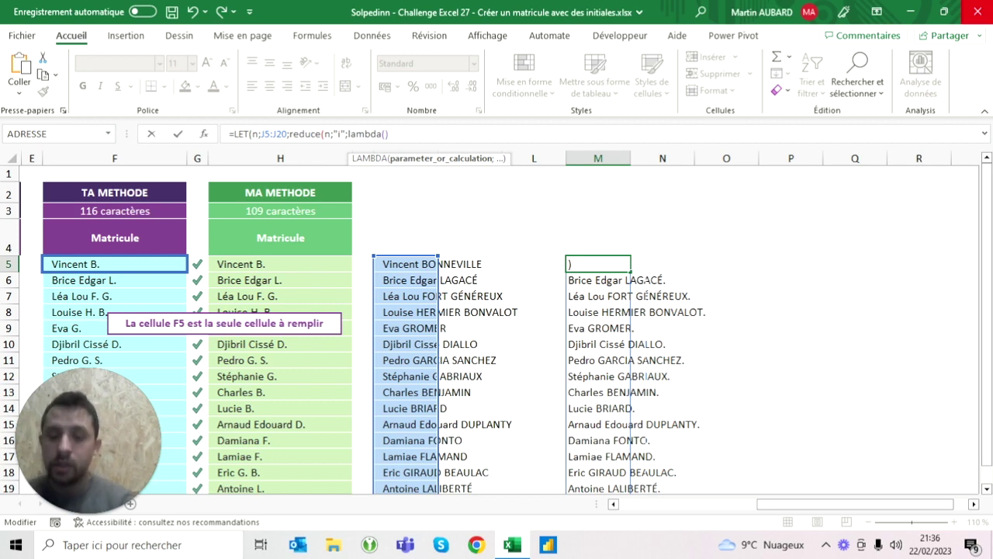
pyautogui.write('a')
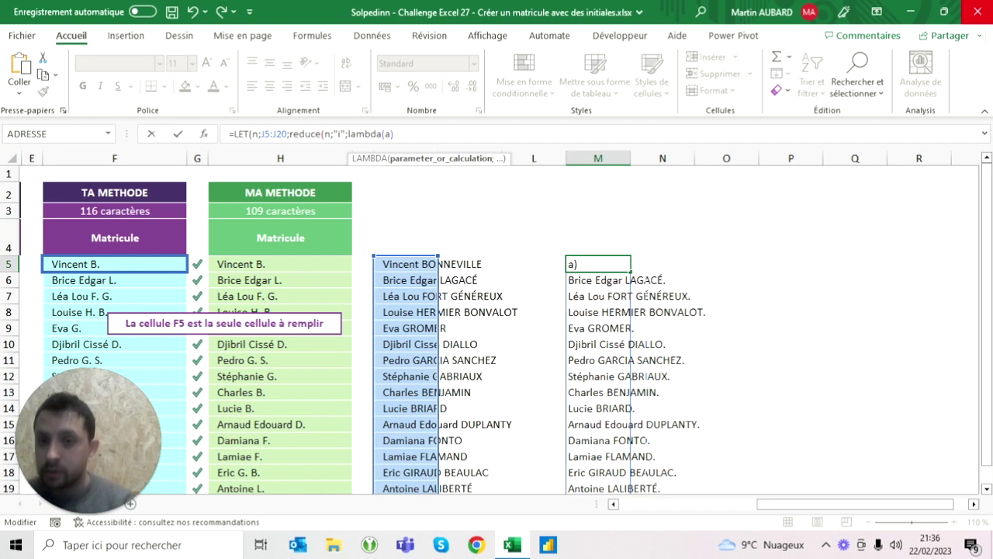
pyautogui.write(';')
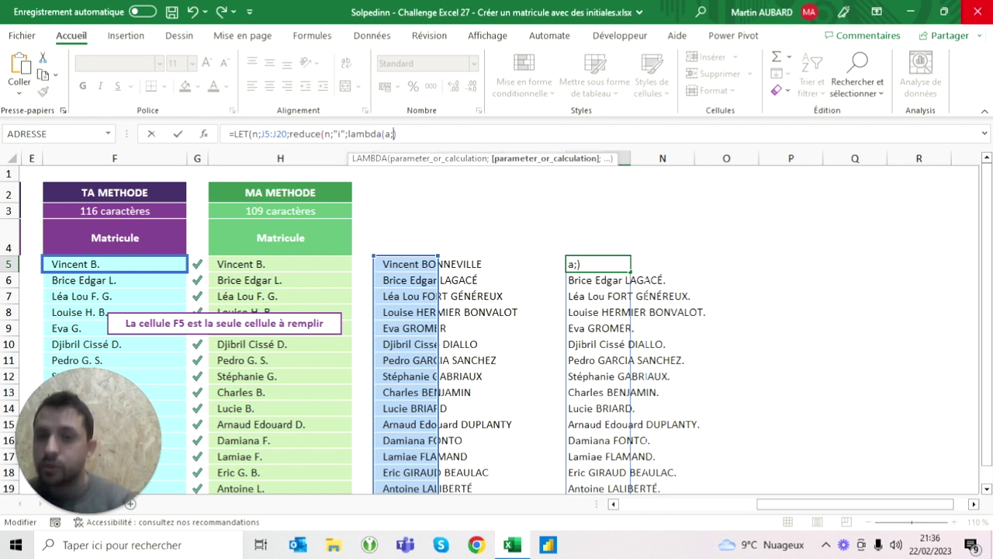
pyautogui.write('b')
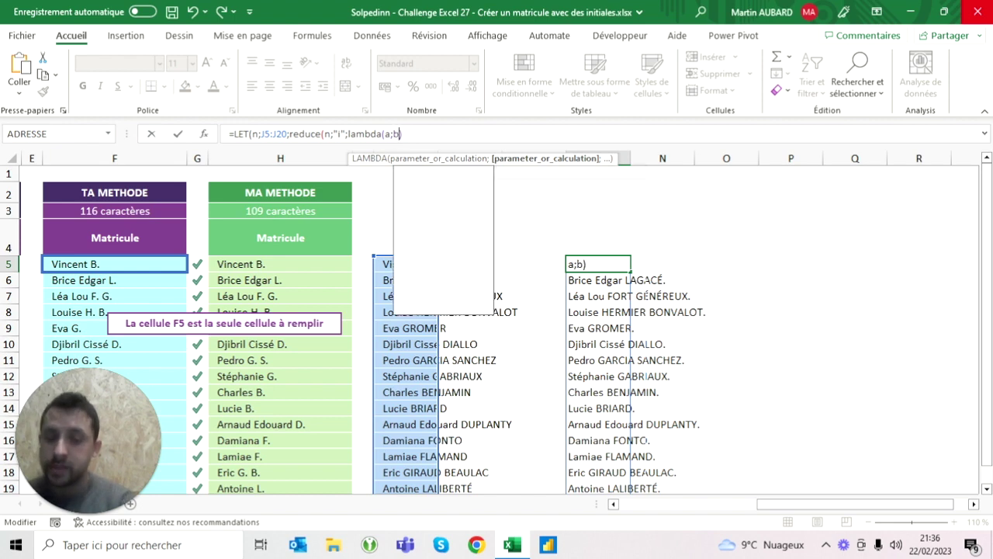
pyautogui.write(';')
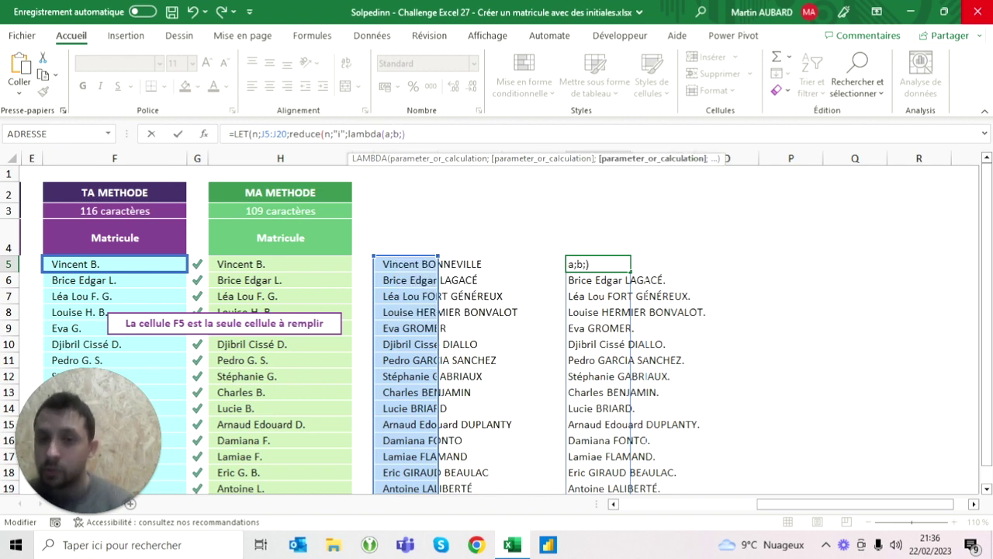
pyautogui.click(385, 133)
pyautogui.press('Right')
pyautogui.press('Right')
pyautogui.press('Right')
pyautogui.write('substitu')
pyautogui.press('Tab')
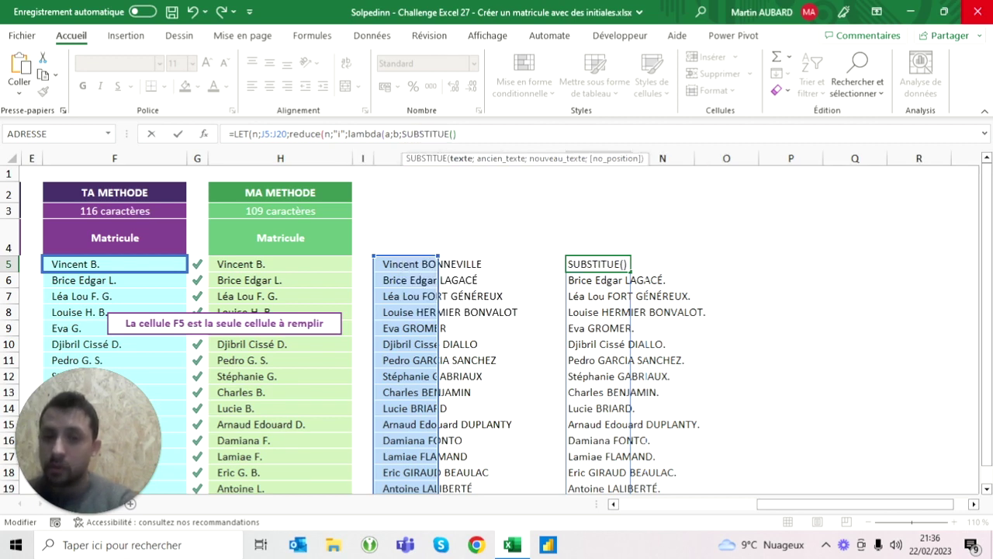
pyautogui.write('a;b;')
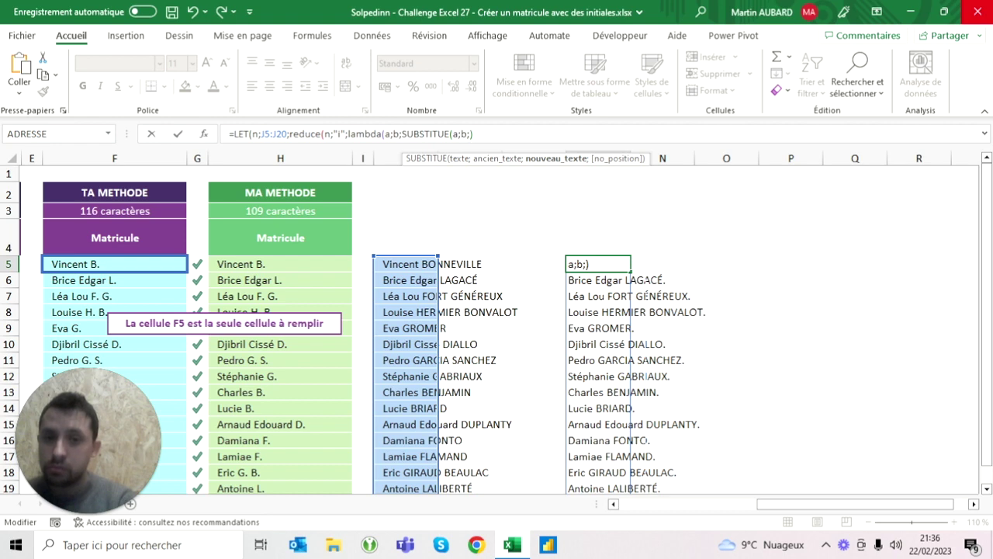
pyautogui.write('1')
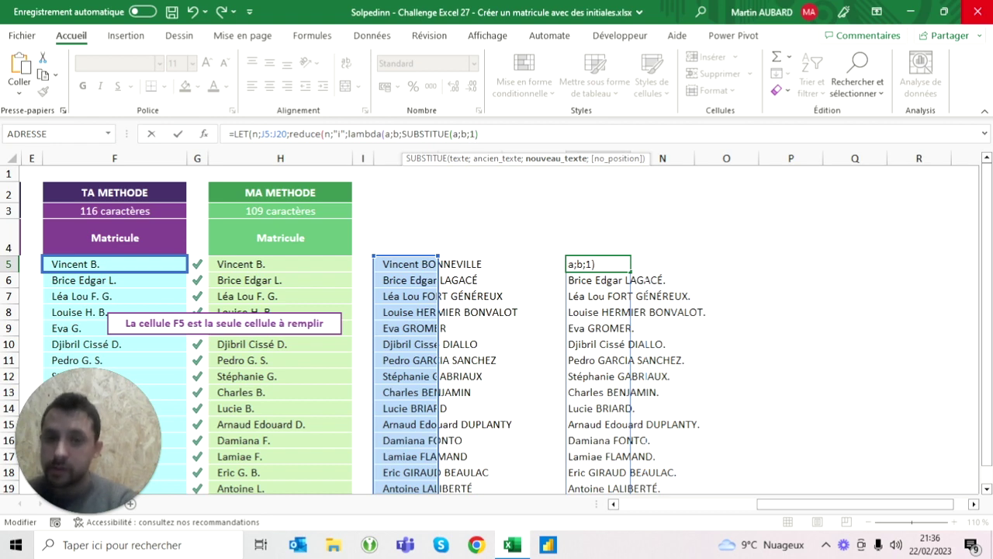
pyautogui.write('))')
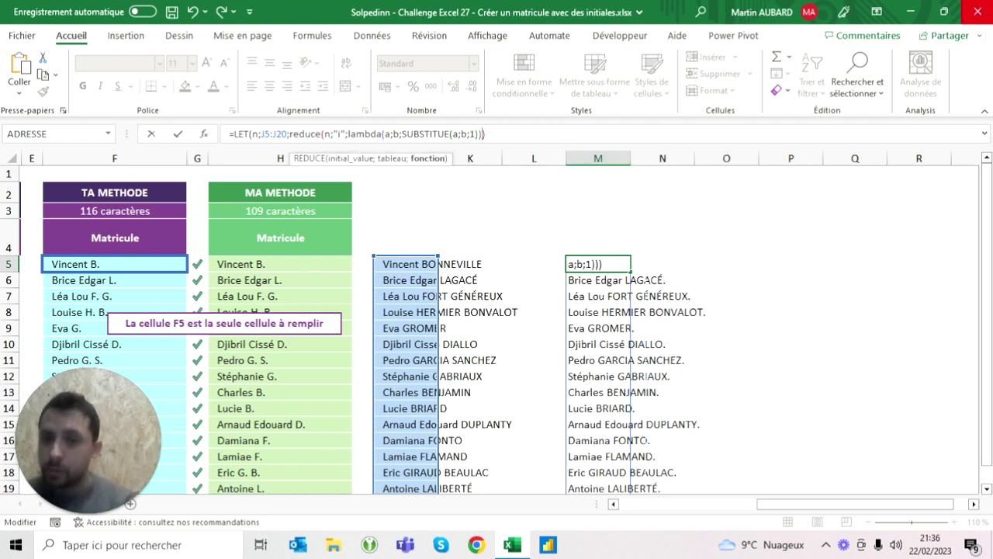
pyautogui.press('Return')
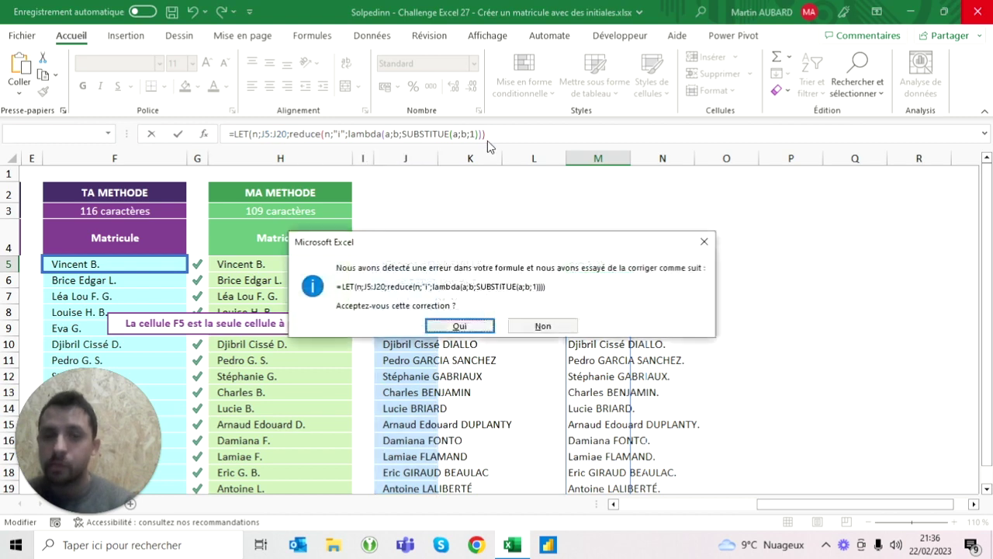
pyautogui.press('Return')
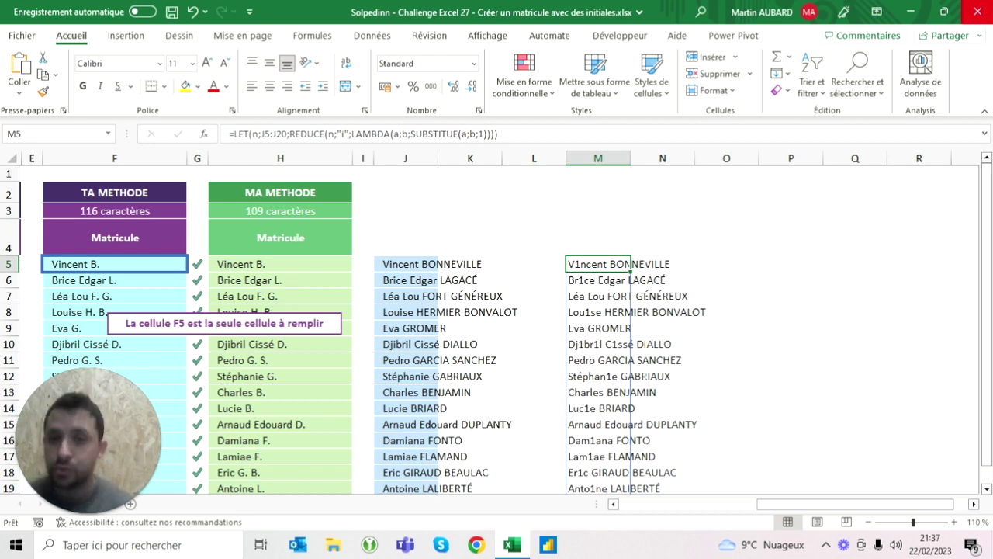
pyautogui.click(344, 133)
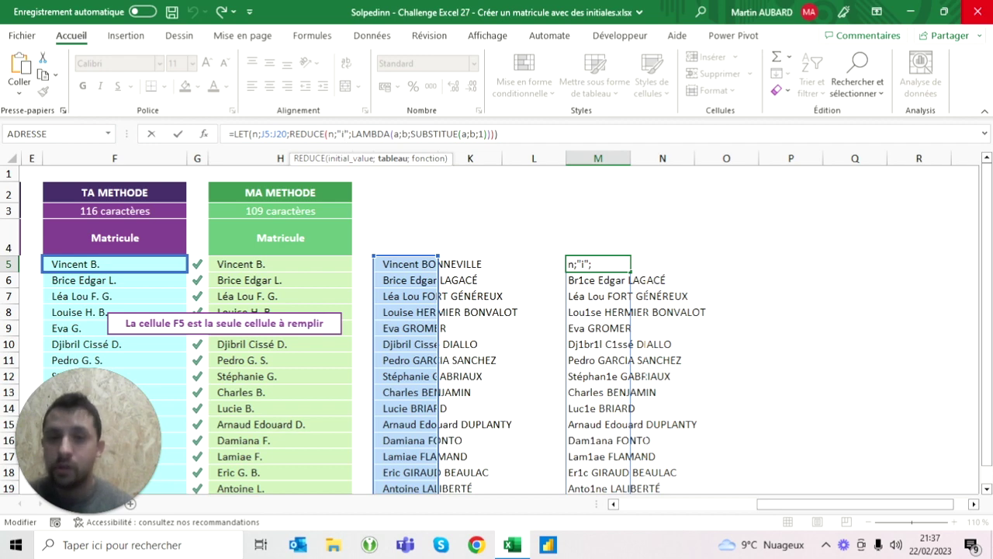
# Step: Change the REDUCE list from "i" to {"i";"e"} so both letters become 1
pyautogui.click(468, 133)
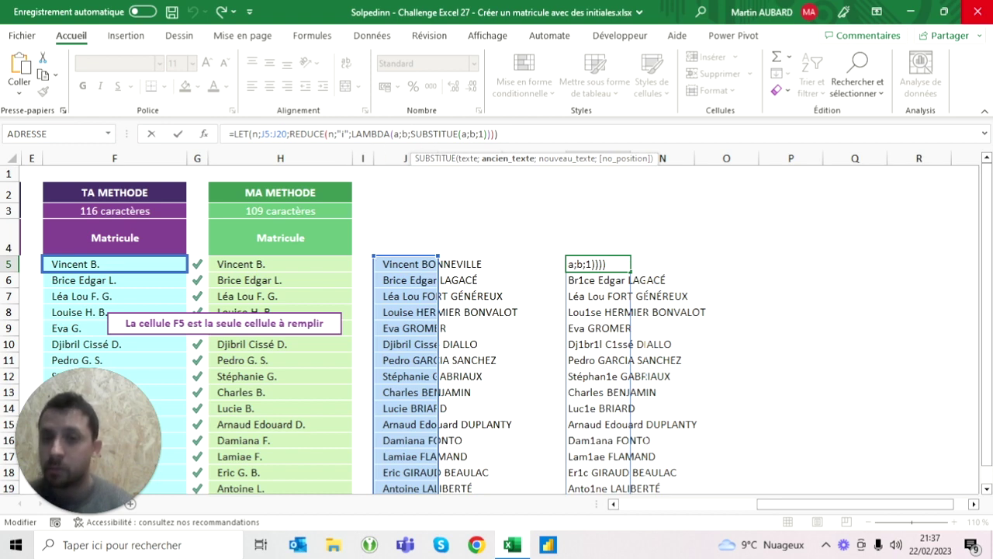
pyautogui.click(350, 133)
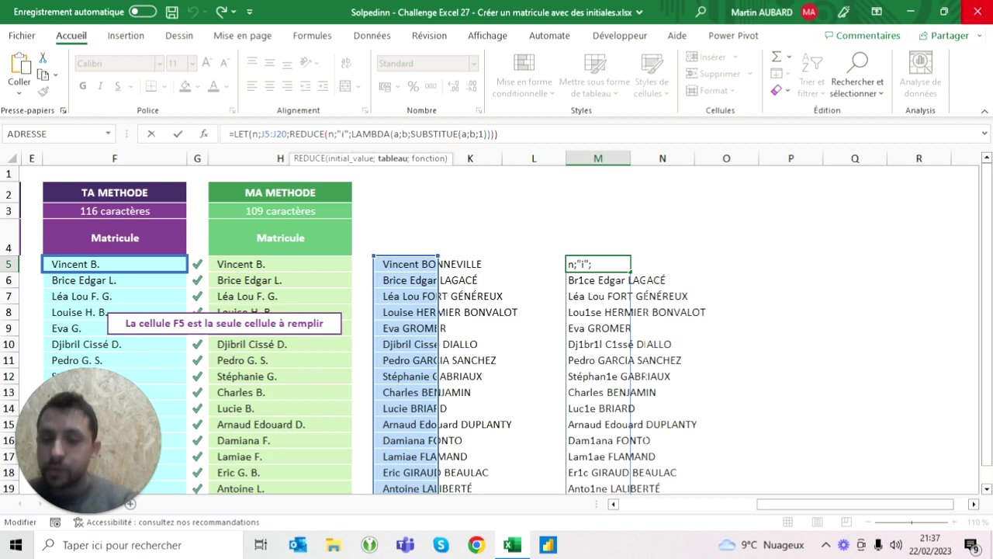
pyautogui.write('{"i"')
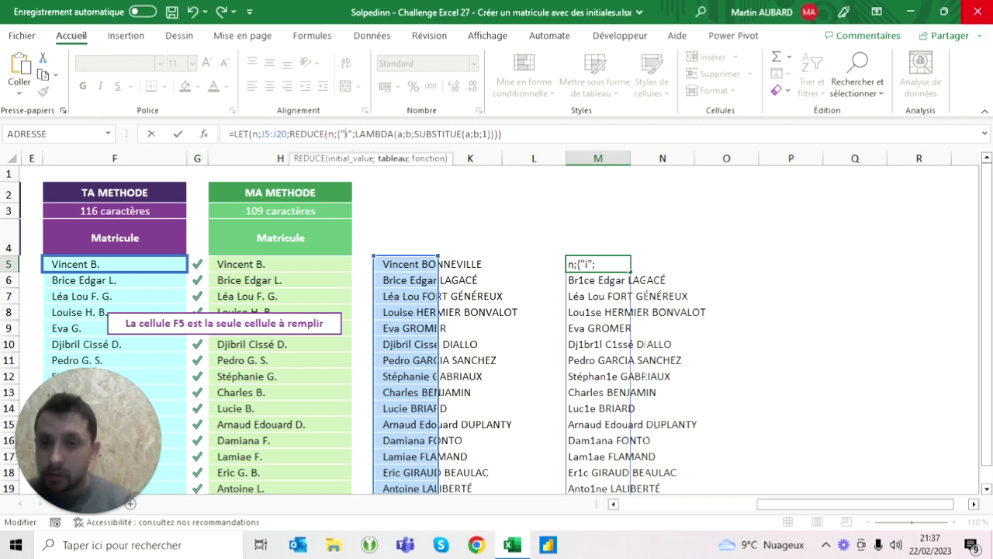
pyautogui.write(';"')
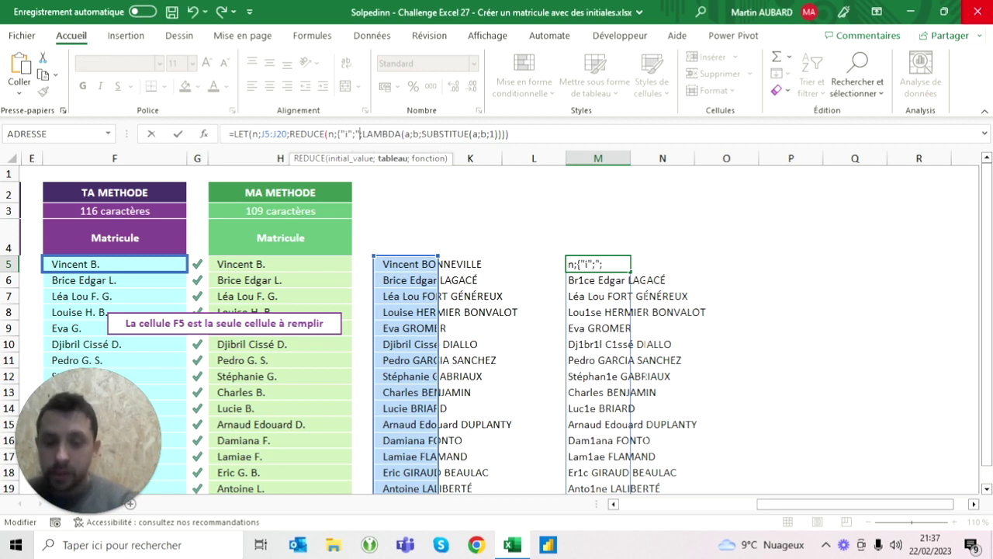
pyautogui.write('e"')
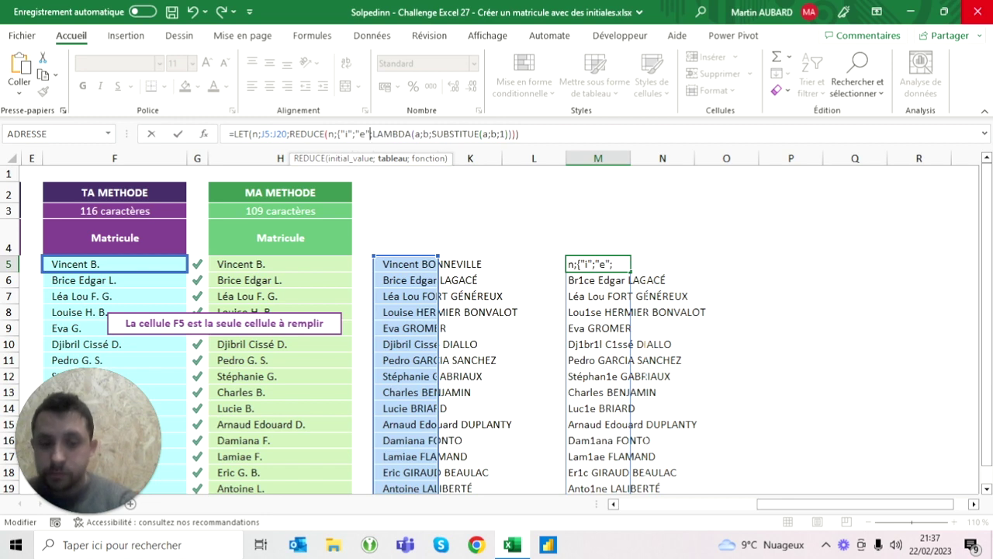
pyautogui.write('}')
pyautogui.press('Return')
pyautogui.click(597, 264)
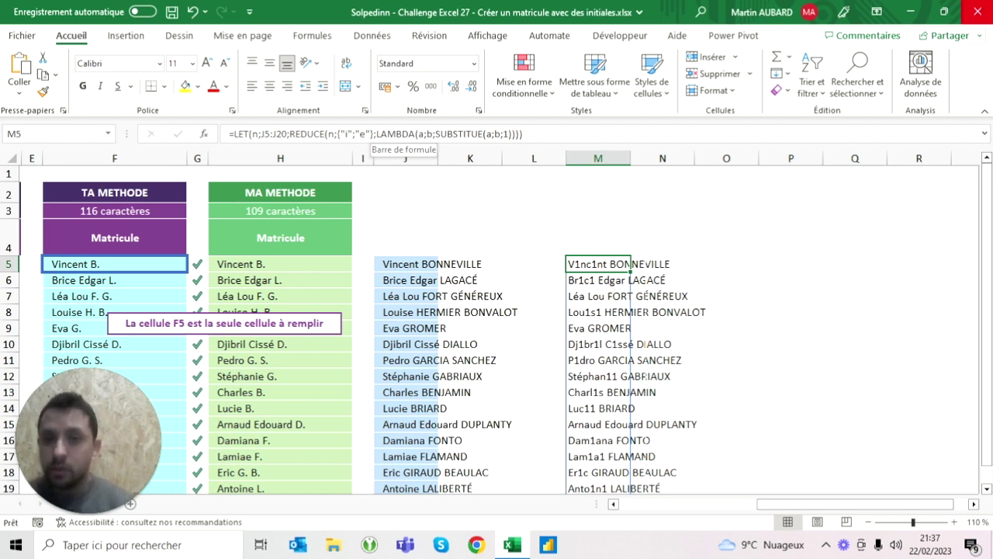
pyautogui.moveTo(373, 134); pyautogui.dragTo(337, 133)
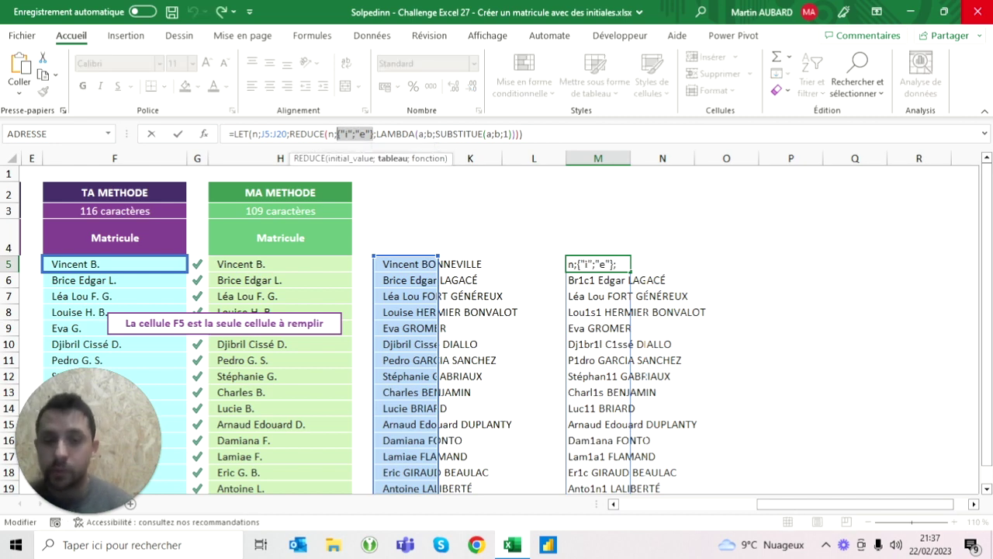
# Step: Replace {"i";"e"} with {"BONNEVILLE";"FORT"} in the M5 formula, correcting the typos
pyautogui.write('{"BONNEVILLE";')
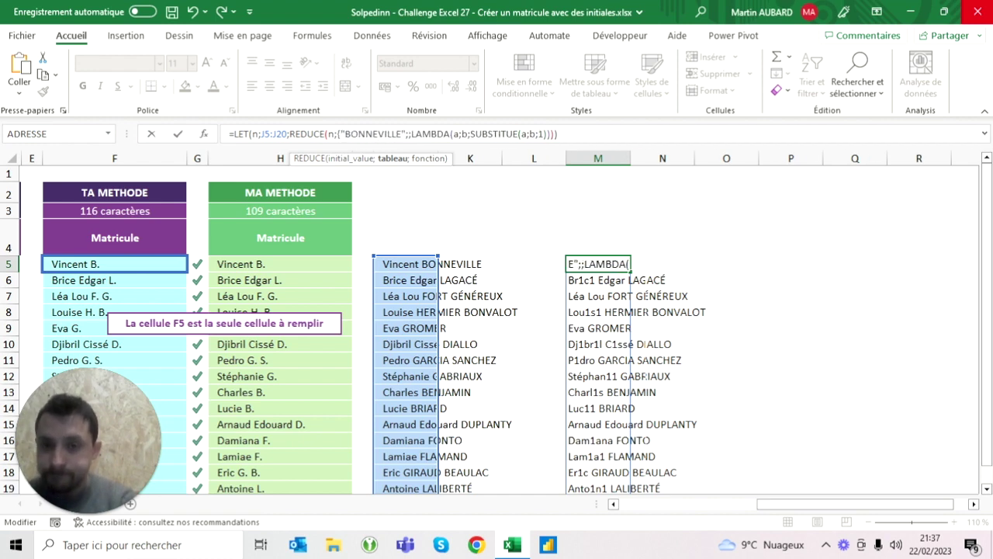
pyautogui.write('LAGA')
pyautogui.press('BackSpace')
pyautogui.press('BackSpace')
pyautogui.press('BackSpace')
pyautogui.press('BackSpace')
pyautogui.write('F')
pyautogui.press('BackSpace')
pyautogui.write('"FORT"')
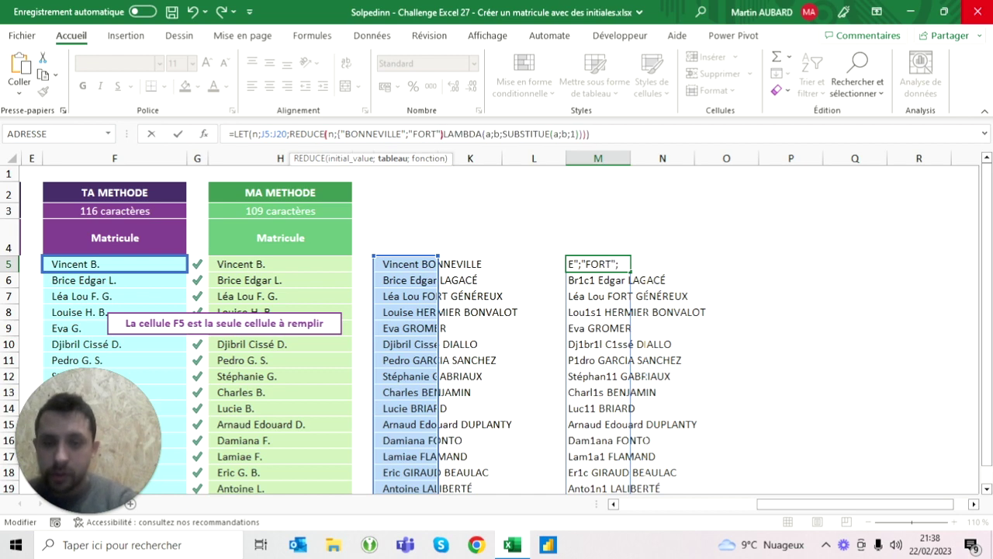
pyautogui.write('}')
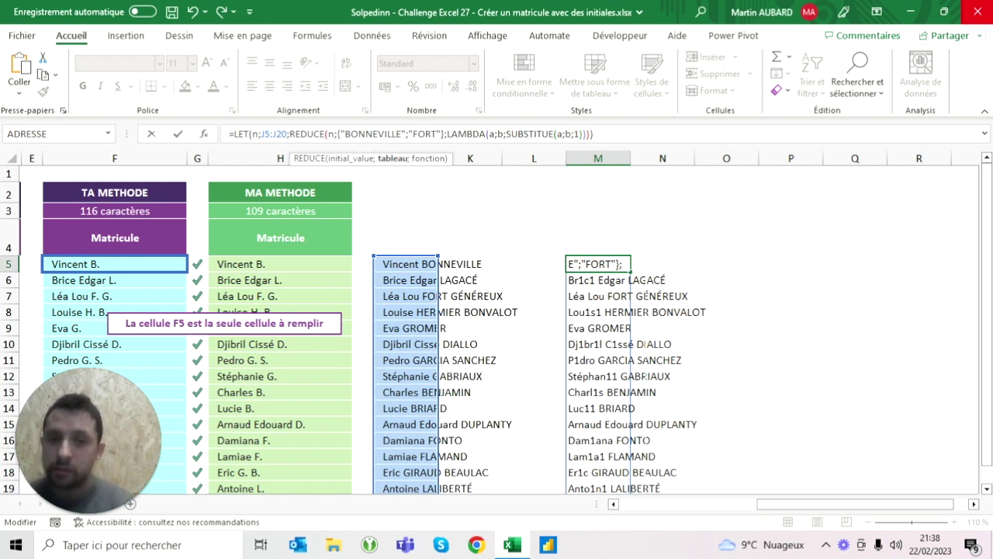
# Step: Commit the surname list, then replace the replacement value 1 with GAUCHE(b)
pyautogui.hotkey('ctrl', 'Return')
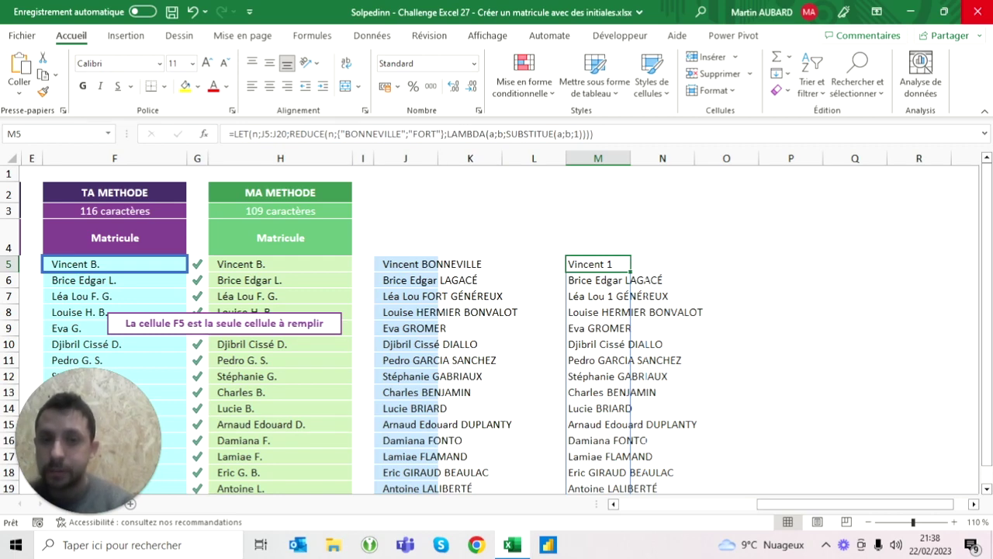
pyautogui.press('F2')
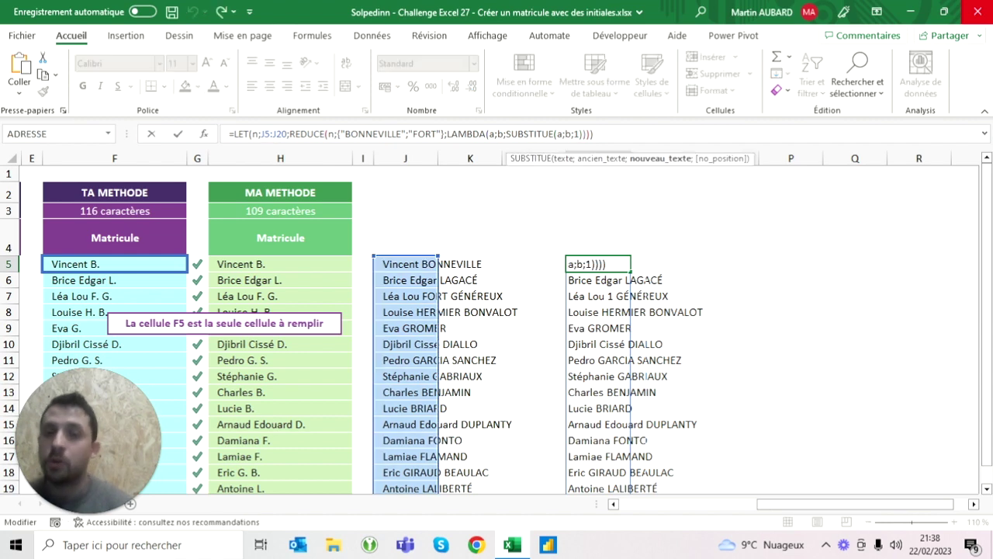
pyautogui.press('BackSpace')
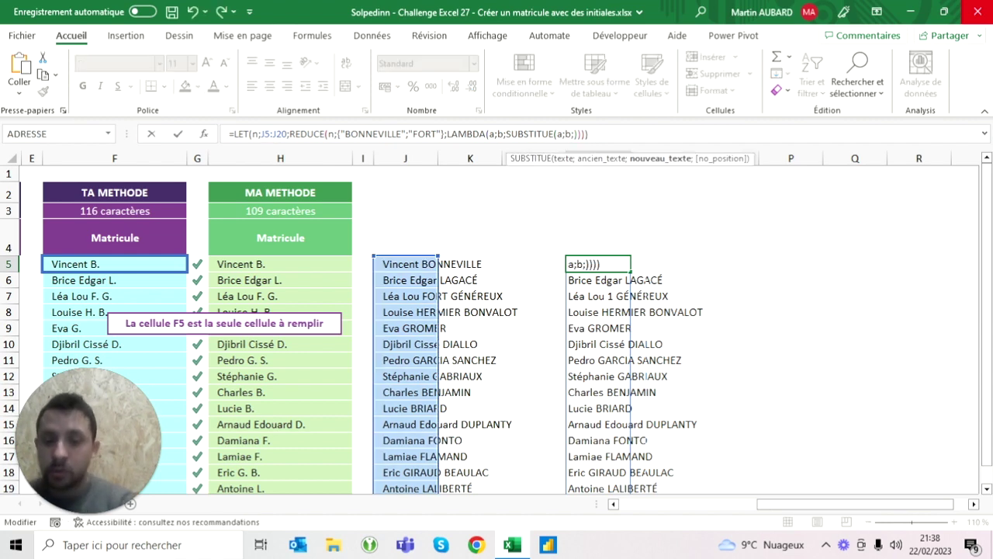
pyautogui.write('gauche(b)')
pyautogui.press('Return')
# Step: Append &"." after GAUCHE(b) so surnames become initials with a period, e.g. Vincent B
pyautogui.click(598, 264)
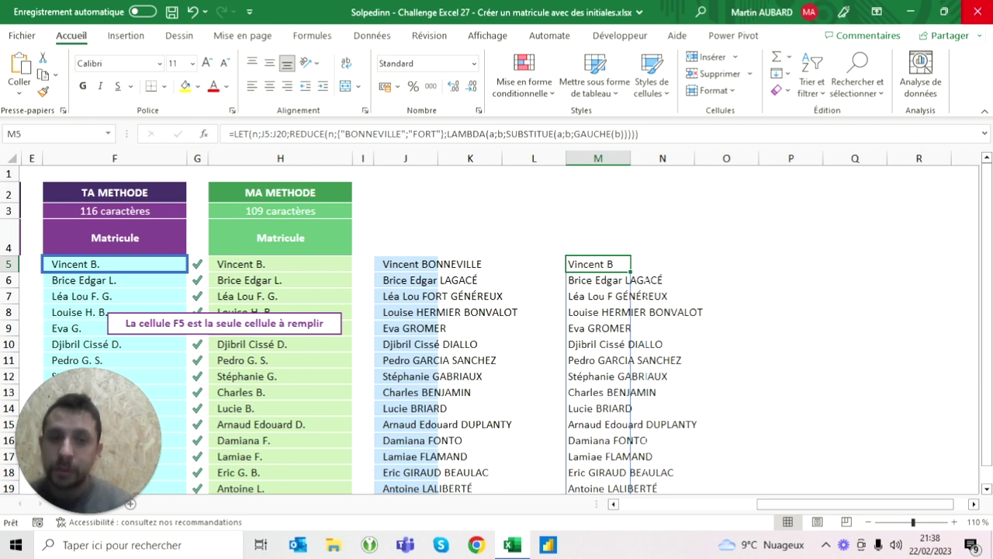
pyautogui.click(630, 133)
pyautogui.write('&"."')
pyautogui.press('Return')
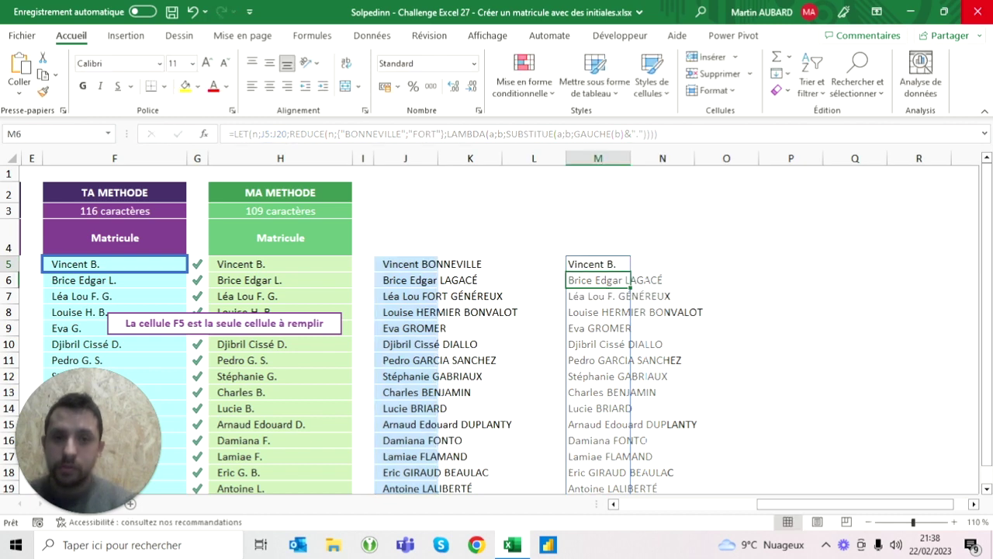
pyautogui.press('BackSpace')
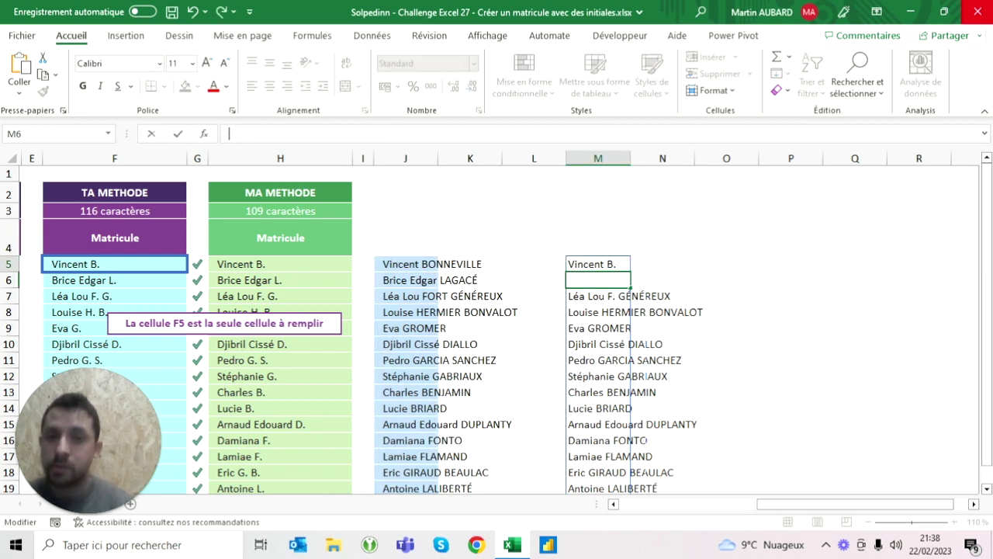
pyautogui.click(597, 264)
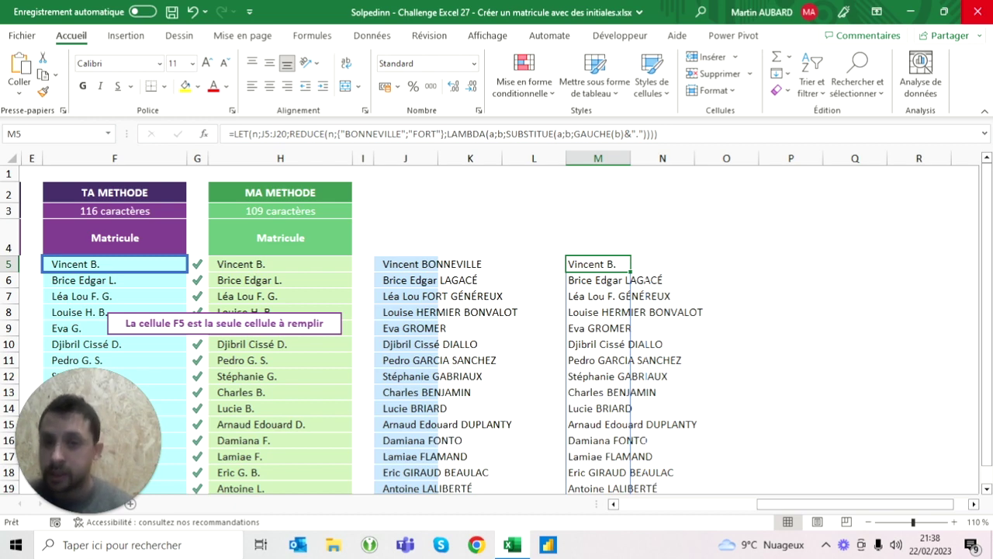
pyautogui.click(369, 133)
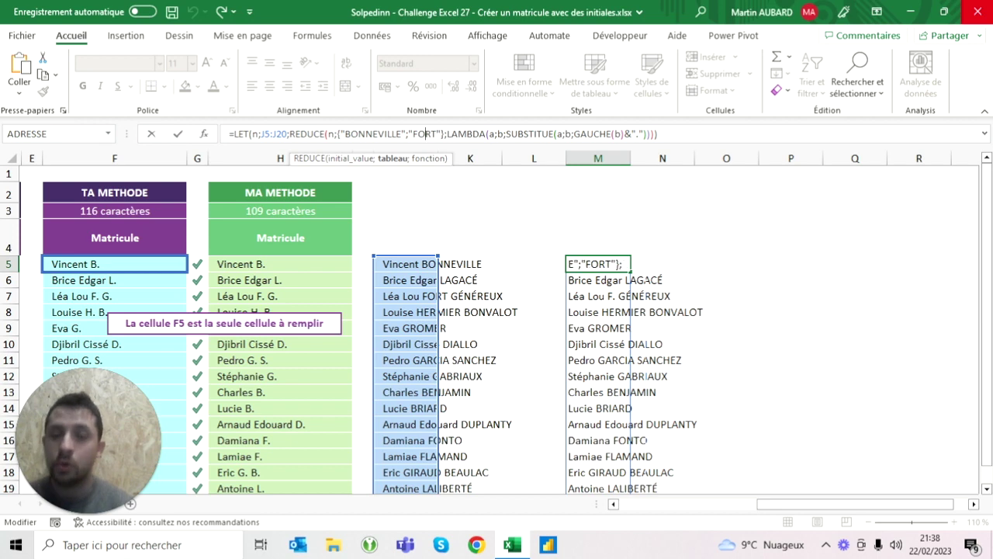
pyautogui.click(425, 134)
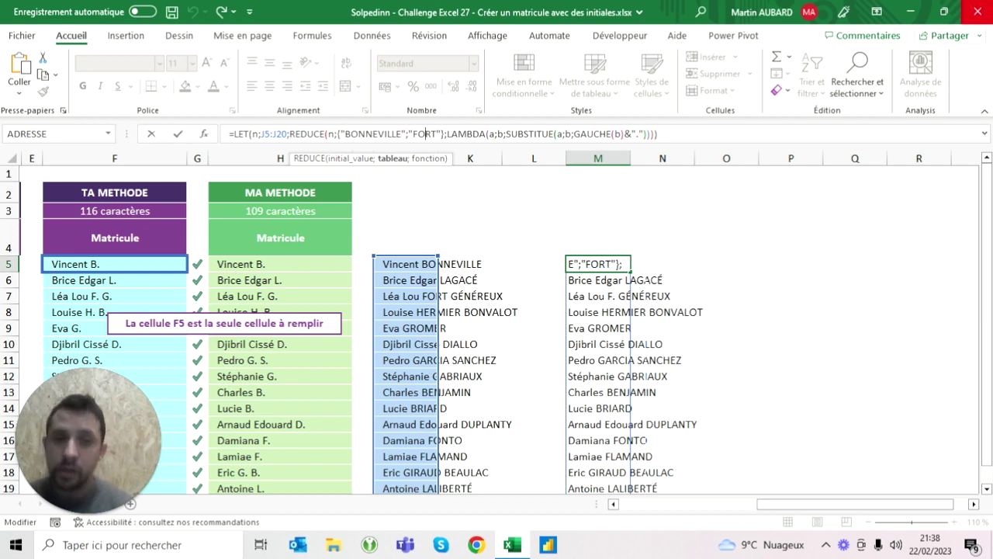
pyautogui.hotkey('ctrl', 'Return')
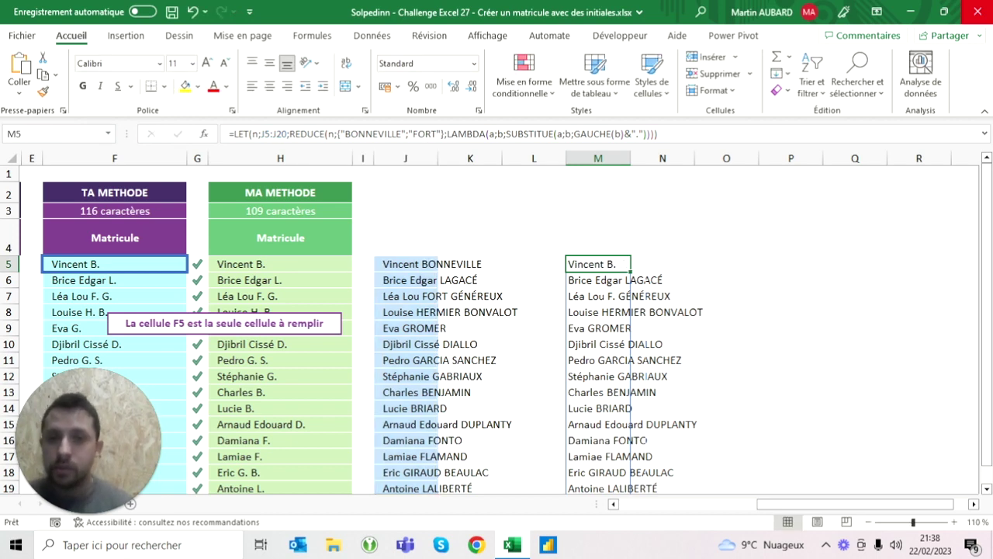
# Step: Replace the hardcoded {"BONNEVILLE";"FORT"} list with CONCAT(n&" ")
pyautogui.moveTo(446, 133); pyautogui.dragTo(338, 133)
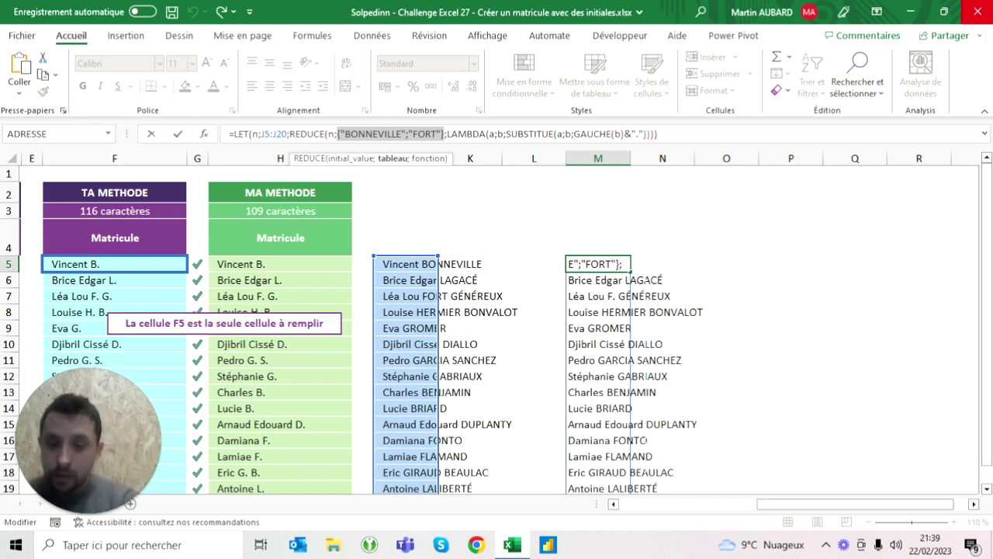
pyautogui.write('concat')
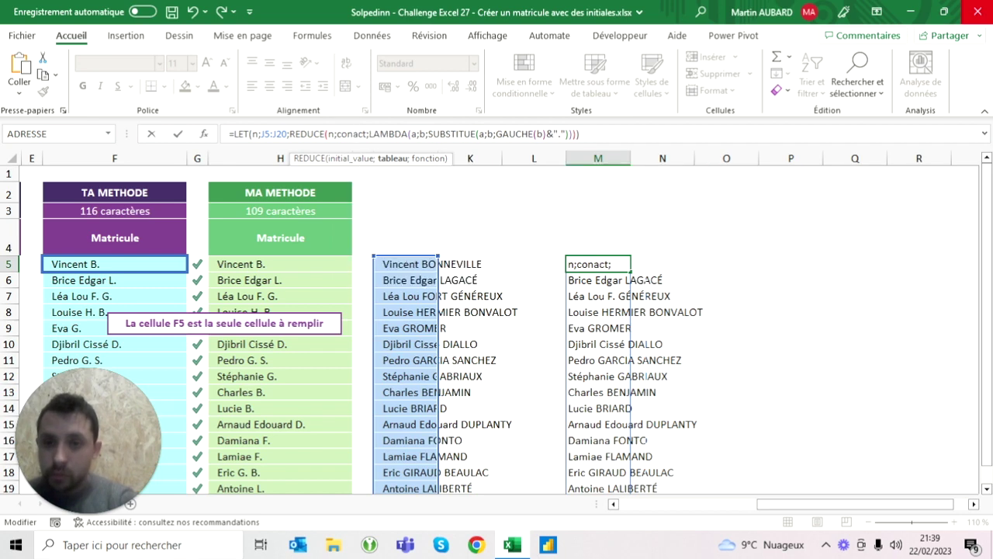
pyautogui.write('(n')
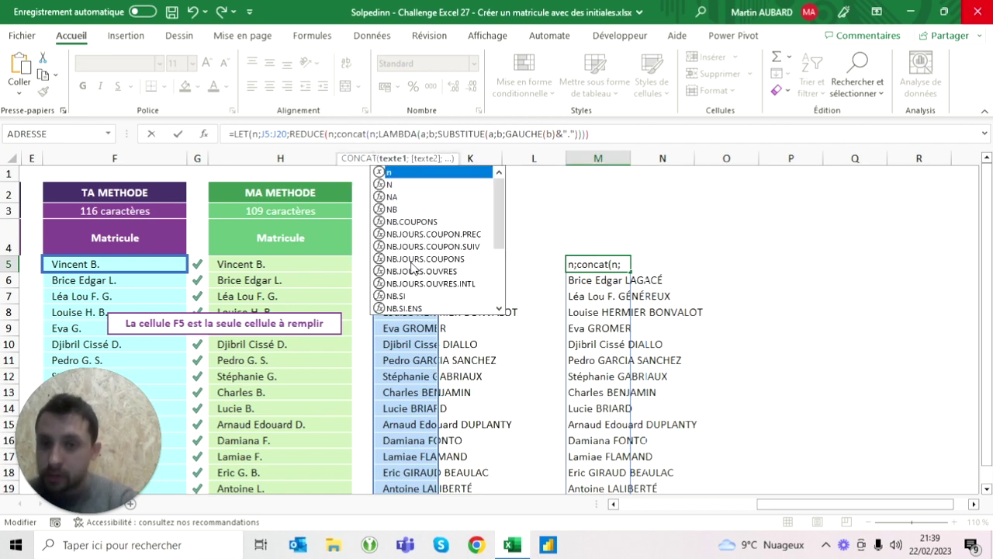
pyautogui.write('&" ")')
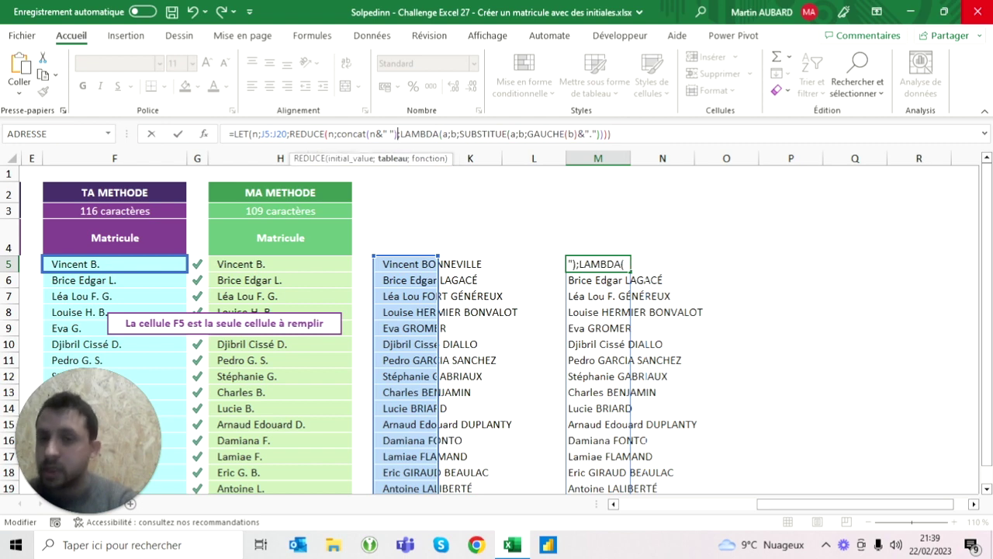
pyautogui.press('Return')
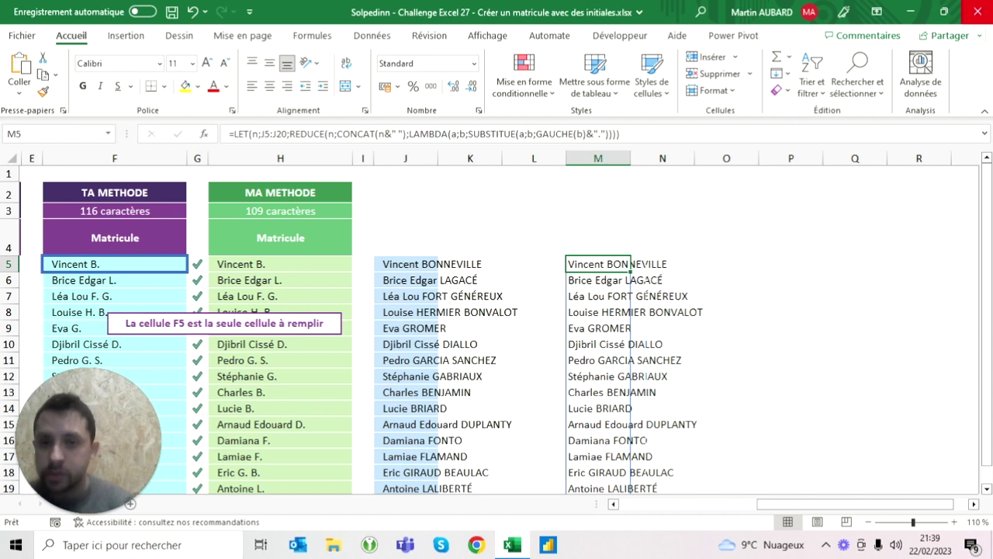
# Step: Wrap CONCAT(n&" ") in FRACTIONNER.TEXTE with a " " delimiter and confirm the formula
pyautogui.click(347, 134)
pyautogui.write('fra')
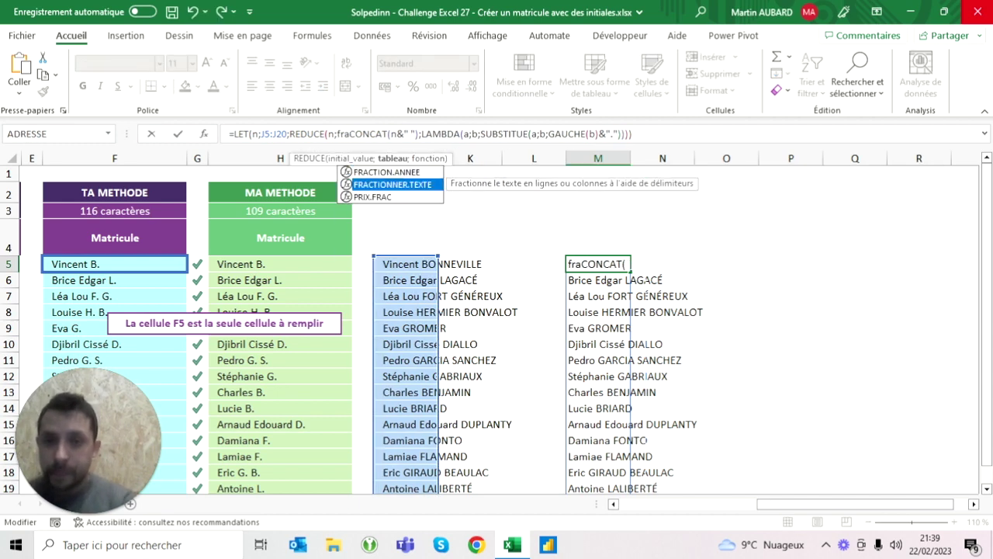
pyautogui.press('Tab')
pyautogui.write('" ";')
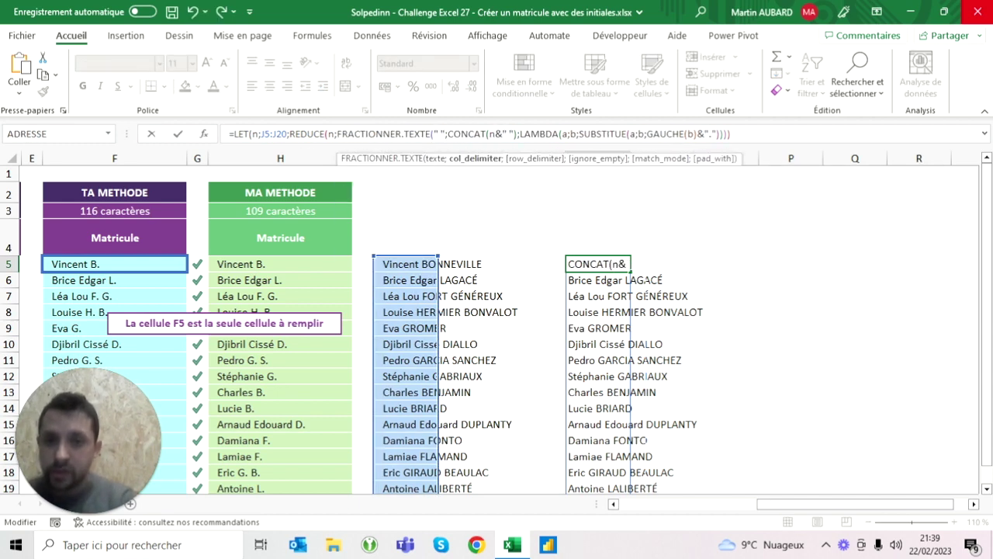
pyautogui.press('BackSpace')
pyautogui.press('BackSpace')
pyautogui.press('BackSpace')
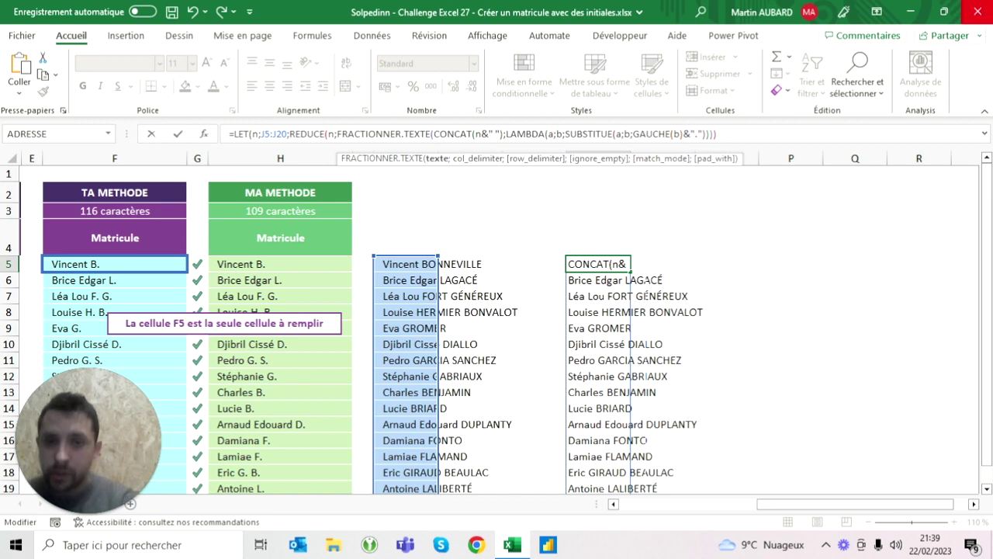
pyautogui.click(503, 134)
pyautogui.write(';" ")')
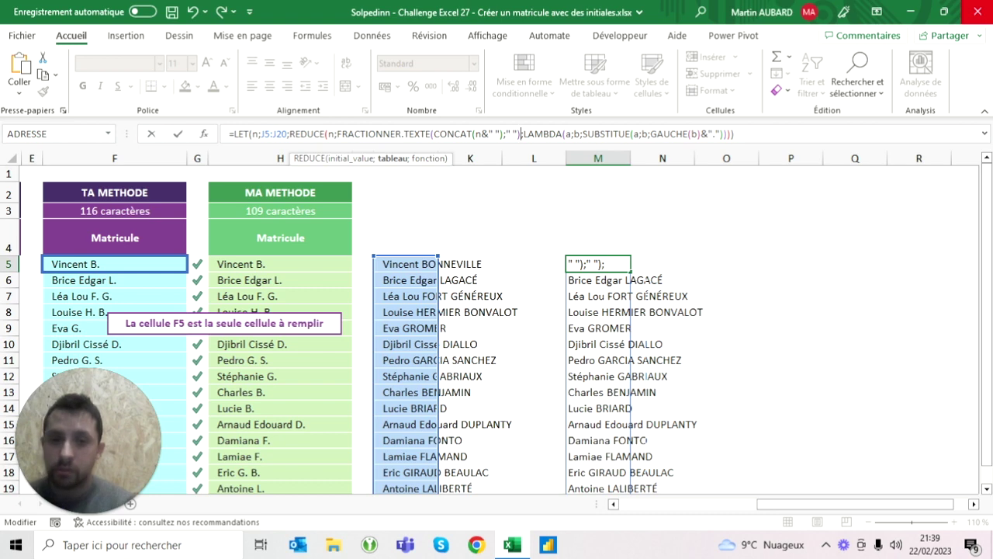
pyautogui.press('Return')
pyautogui.click(405, 263)
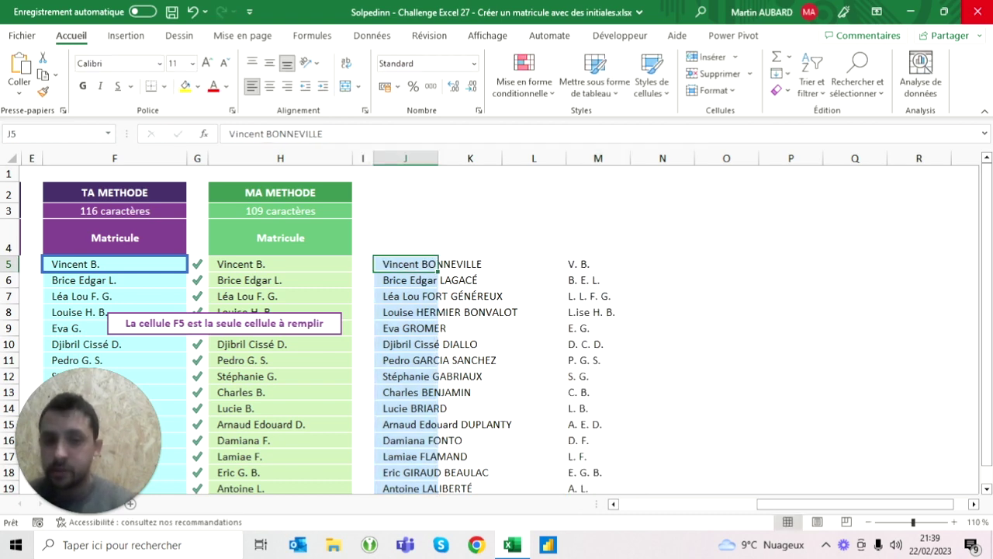
pyautogui.click(597, 264)
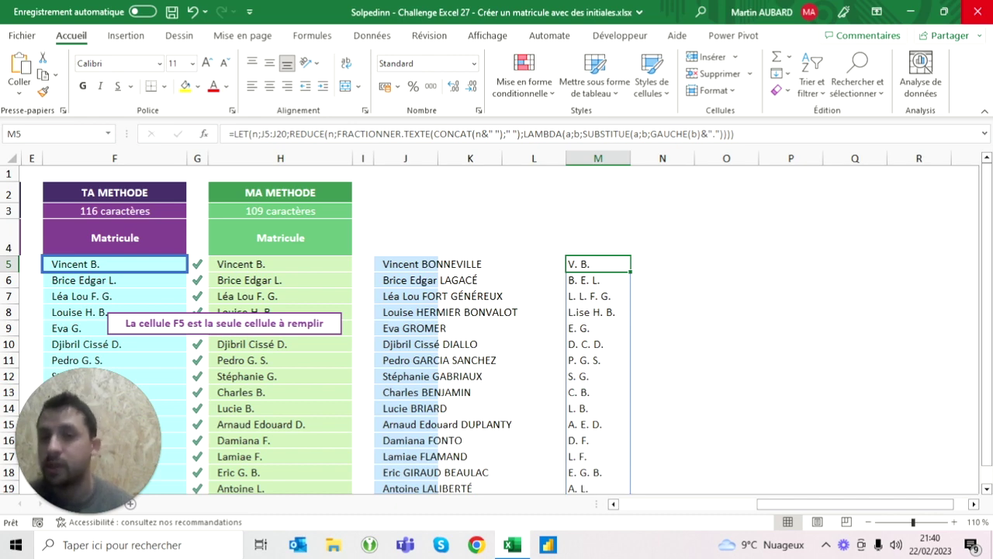
pyautogui.click(337, 134)
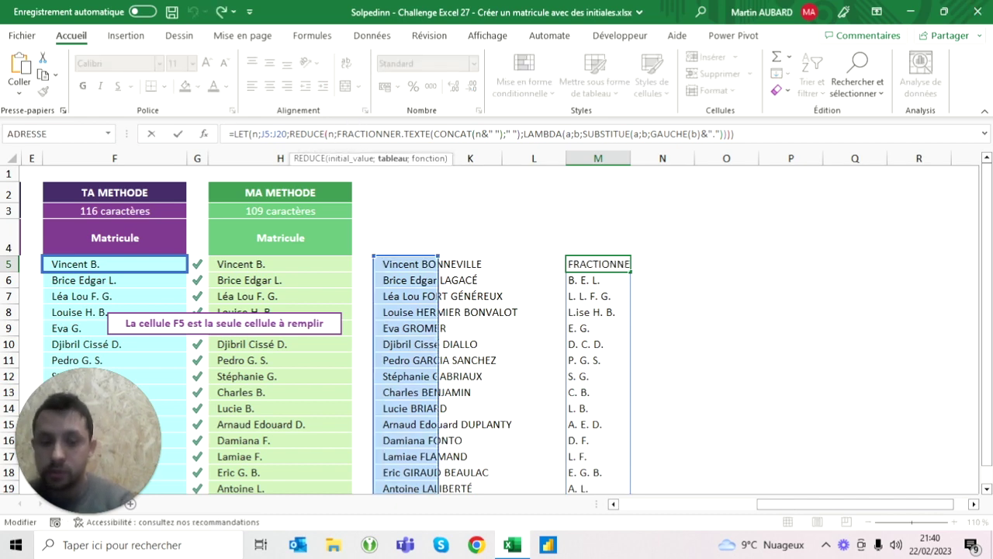
pyautogui.write('majuscule(')
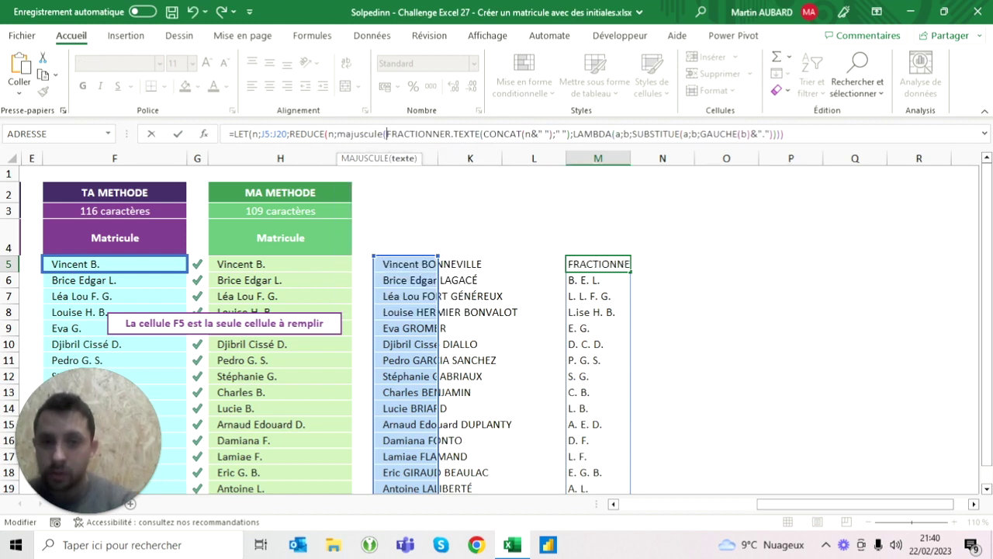
pyautogui.click(550, 134)
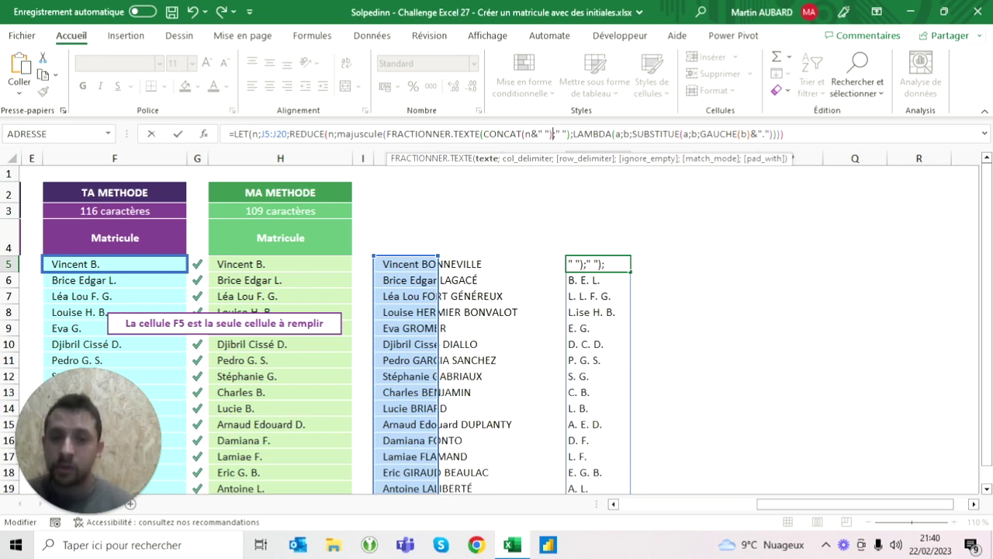
pyautogui.write(';')
pyautogui.doubleClick(360, 134)
pyautogui.write('majuscule')
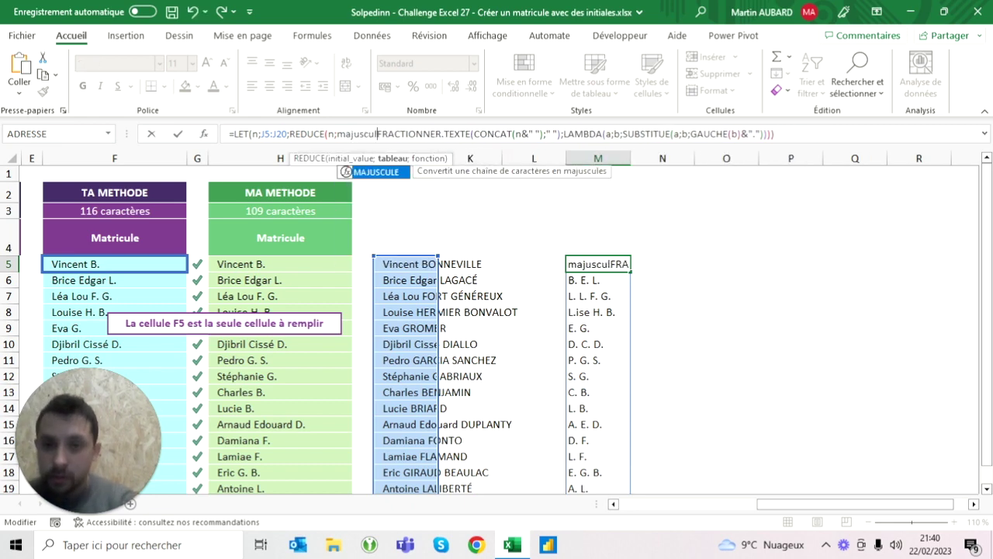
pyautogui.write('(')
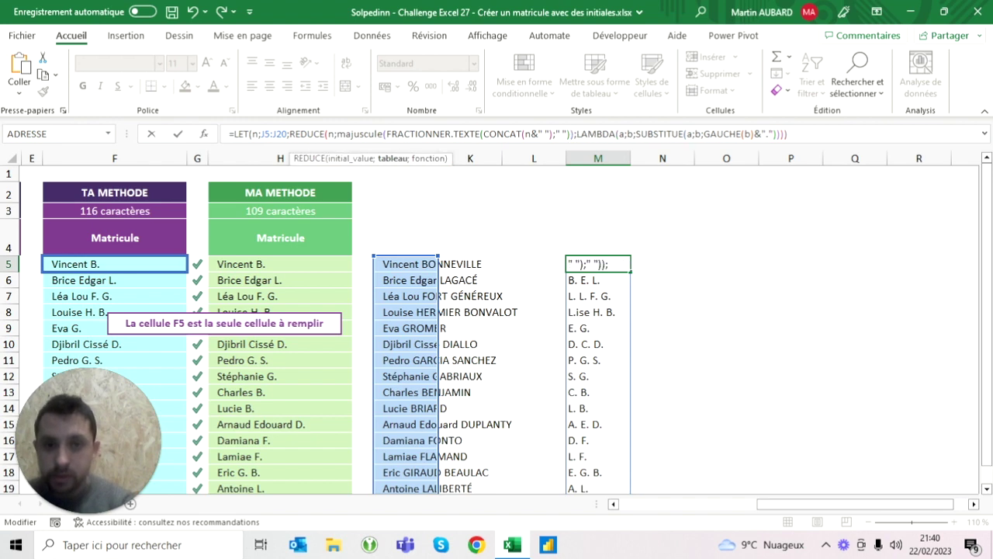
pyautogui.press('Return')
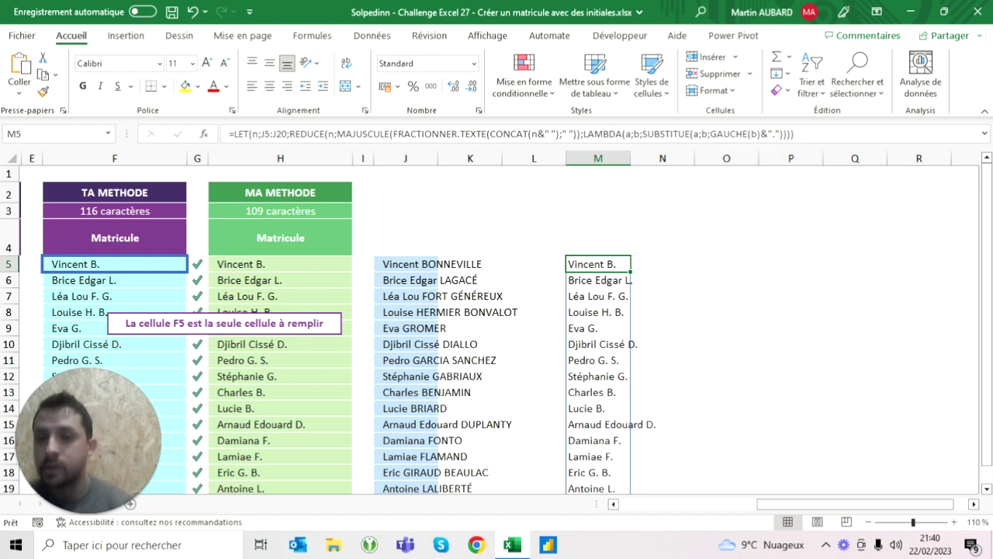
pyautogui.click(235, 134)
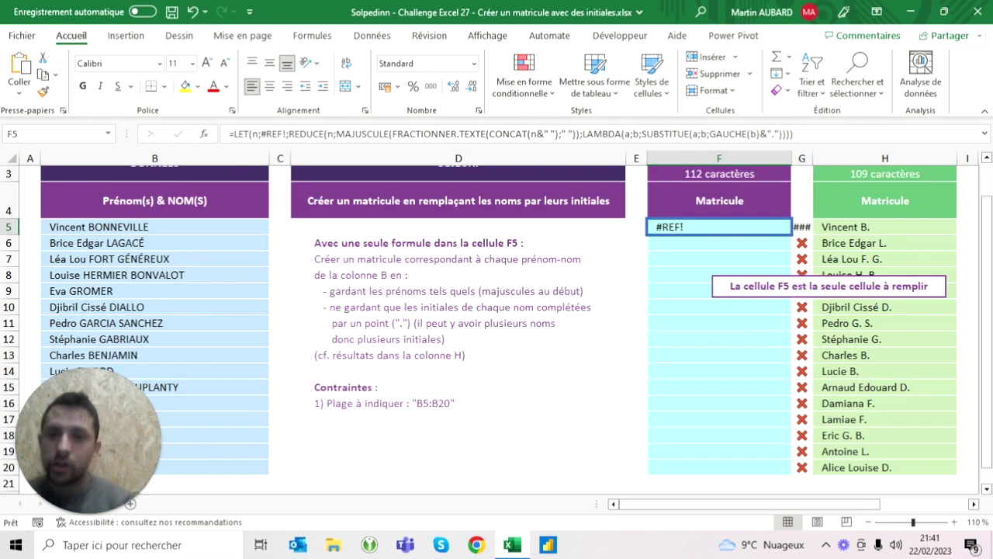
# Step: Replace the broken #REF! reference in F5's formula with B5:B20
pyautogui.click(261, 134)
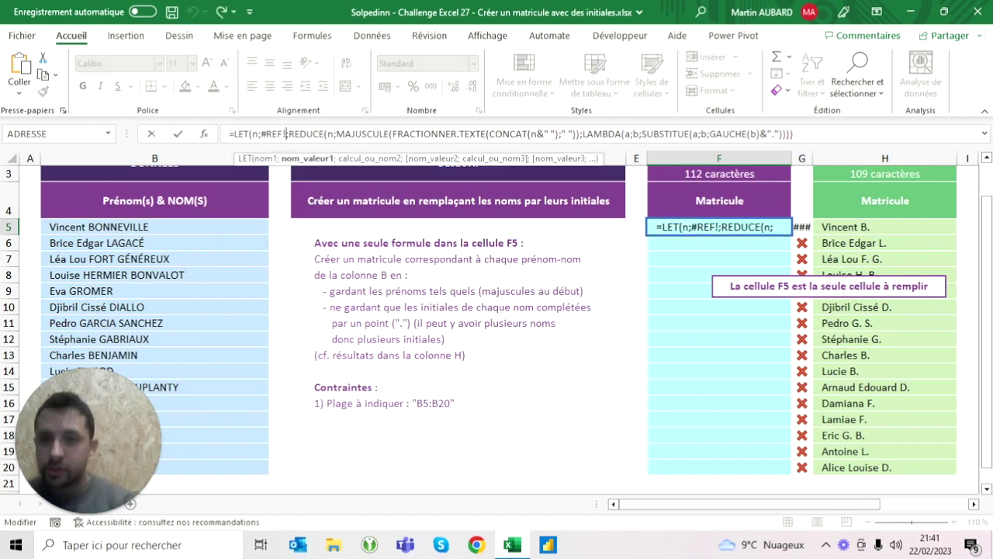
pyautogui.press('Delete')
pyautogui.press('Delete')
pyautogui.press('Delete')
pyautogui.moveTo(156, 227); pyautogui.dragTo(155, 467)
pyautogui.press('Return')
pyautogui.press('Down')
pyautogui.press('Up')
pyautogui.press('Up')
pyautogui.press('Up')
pyautogui.press('Up')
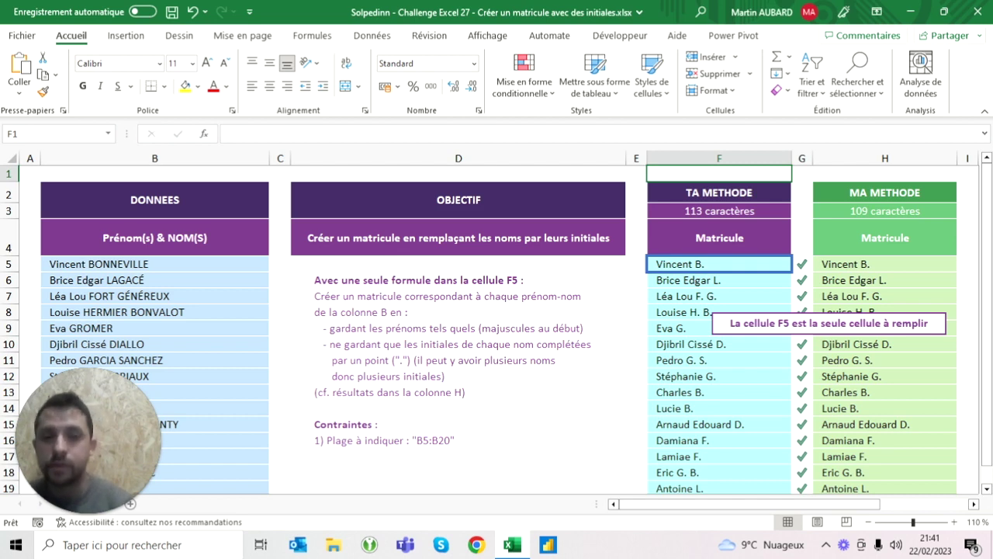
pyautogui.press('Down')
pyautogui.press('Down')
pyautogui.press('Down')
pyautogui.press('Down')
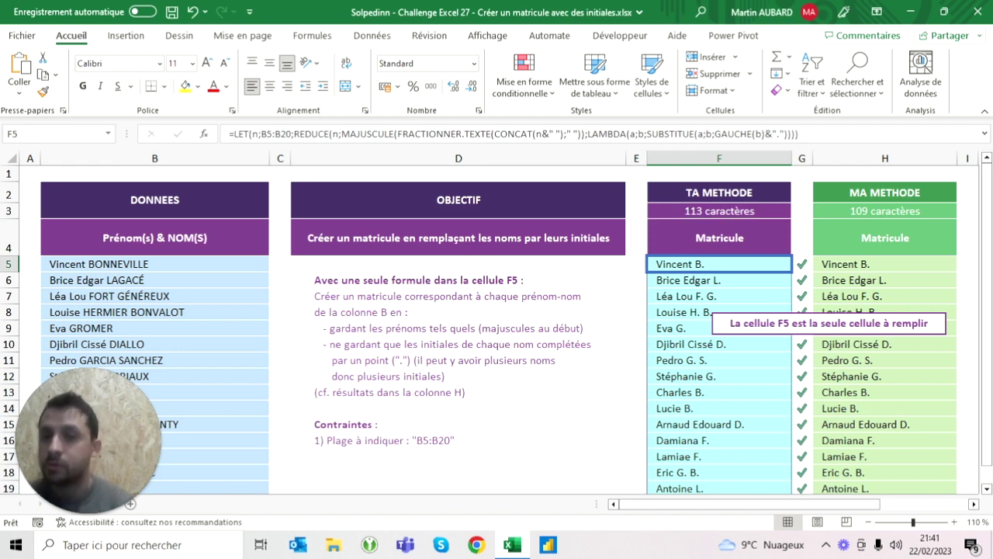
# Step: Strip the LET wrapper and its n definition from the F5 formula
pyautogui.press('F2')
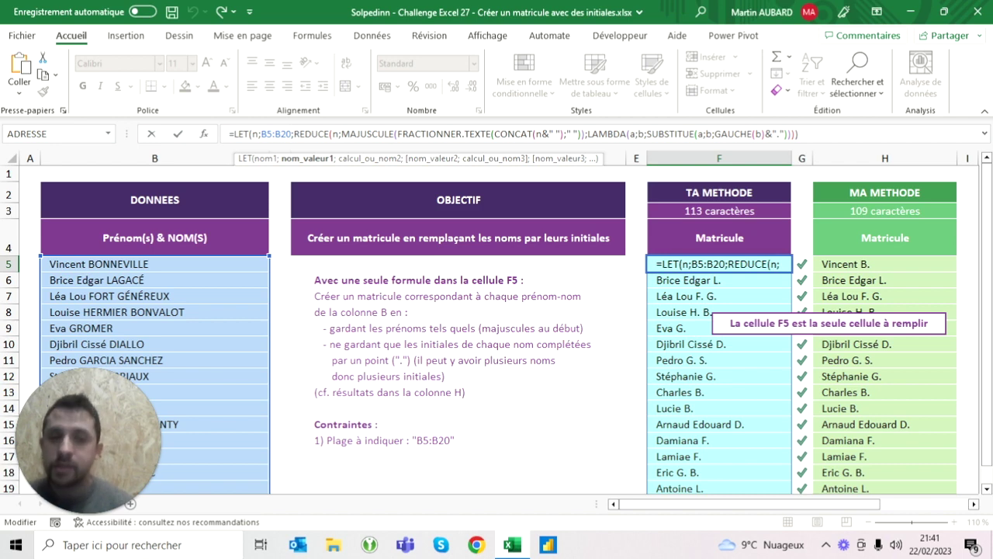
pyautogui.click(293, 134)
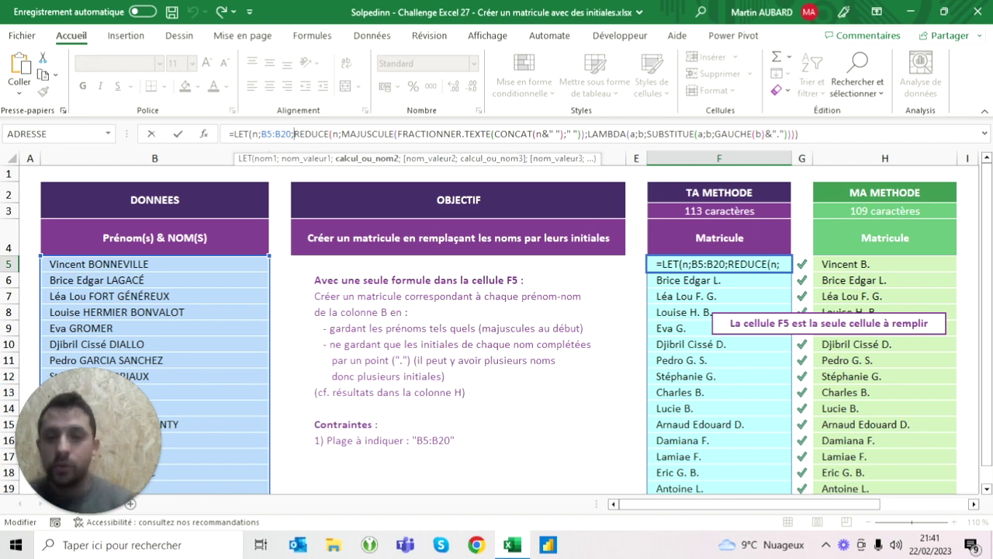
pyautogui.press('Left')
pyautogui.hotkey('shift', 'Left')
pyautogui.hotkey('shift', 'Left')
pyautogui.hotkey('shift', 'Left')
pyautogui.hotkey('shift', 'Left')
pyautogui.hotkey('shift', 'Left')
pyautogui.hotkey('shift', 'Left')
pyautogui.hotkey('ctrl', 'c')
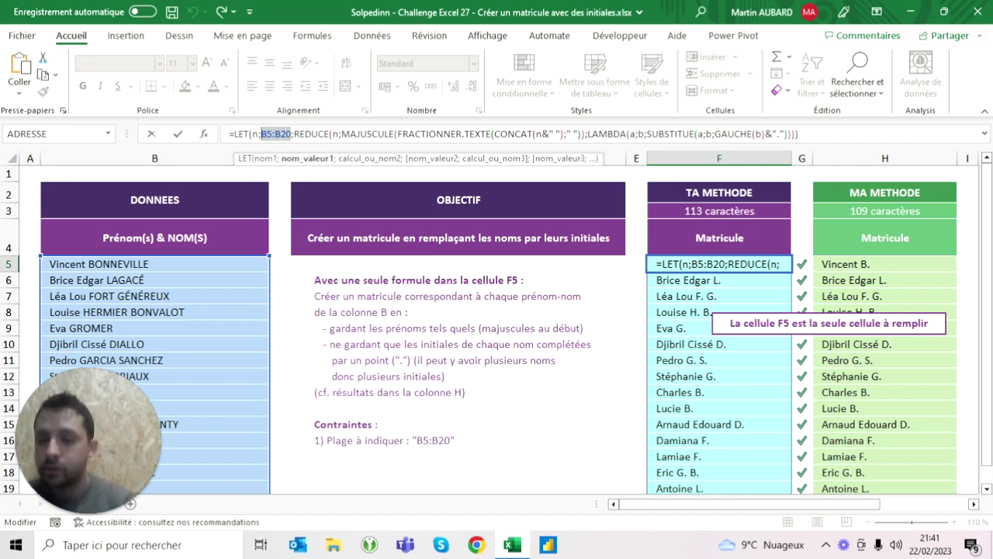
pyautogui.press('Right')
pyautogui.press('Right')
pyautogui.hotkey('shift', 'Left')
pyautogui.hotkey('shift', 'Left')
pyautogui.hotkey('shift', 'Left')
pyautogui.press('Delete')
pyautogui.press('BackSpace')
pyautogui.press('BackSpace')
pyautogui.press('BackSpace')
pyautogui.press('BackSpace')
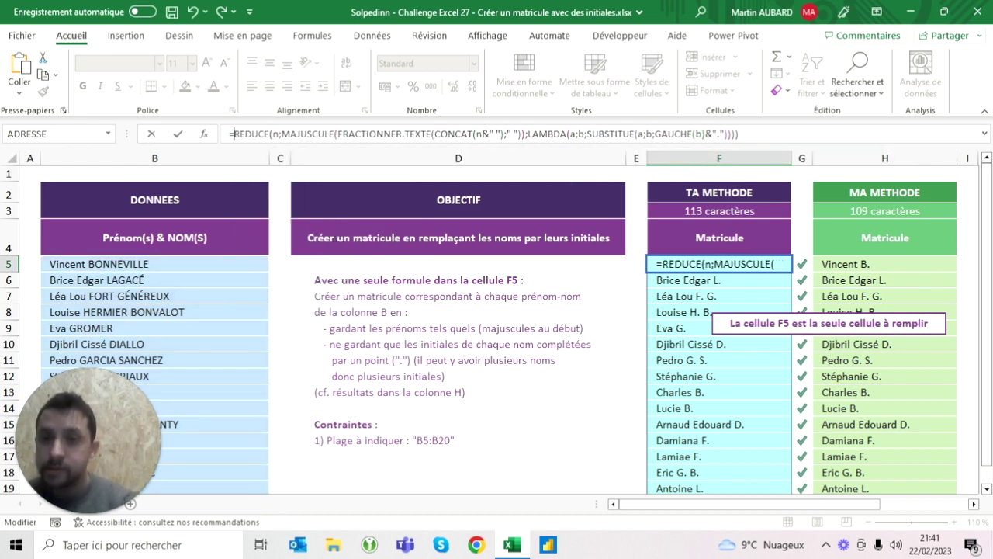
# Step: Replace both n references with B5:B20, drop the extra parenthesis, and commit the 109-character formula
pyautogui.press('Delete')
pyautogui.hotkey('ctrl', 'v')
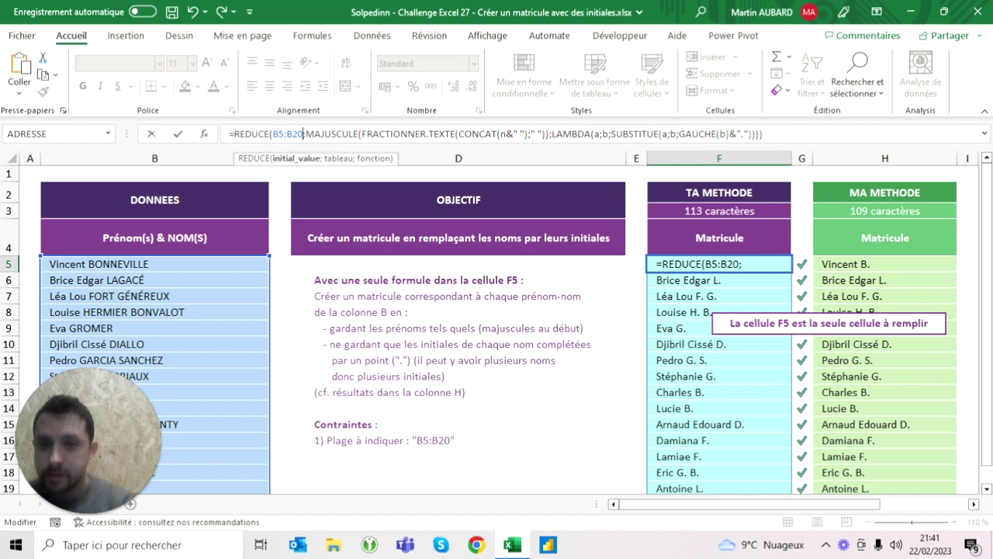
pyautogui.click(458, 133)
pyautogui.press('Delete')
pyautogui.hotkey('ctrl', 'v')
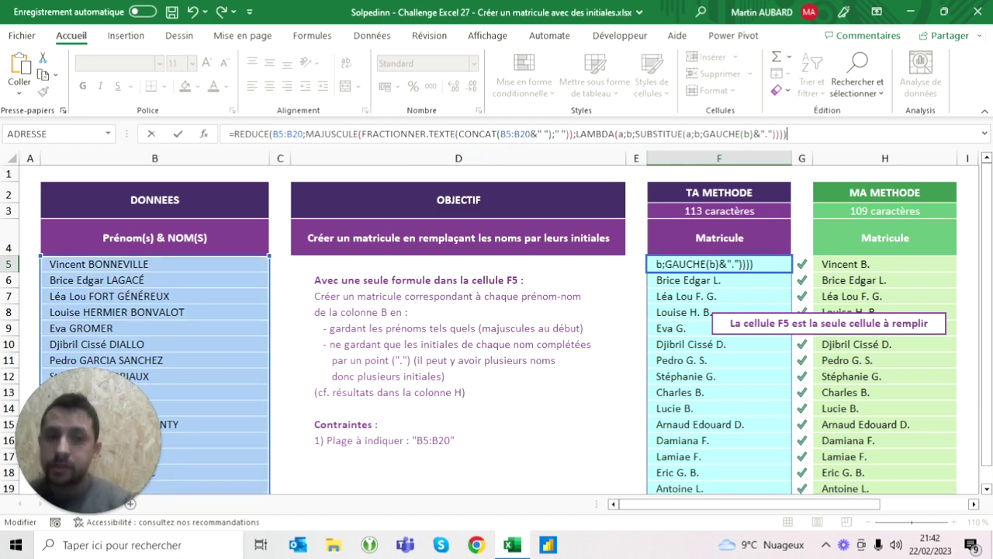
pyautogui.press('BackSpace')
pyautogui.hotkey('ctrl', 'Return')
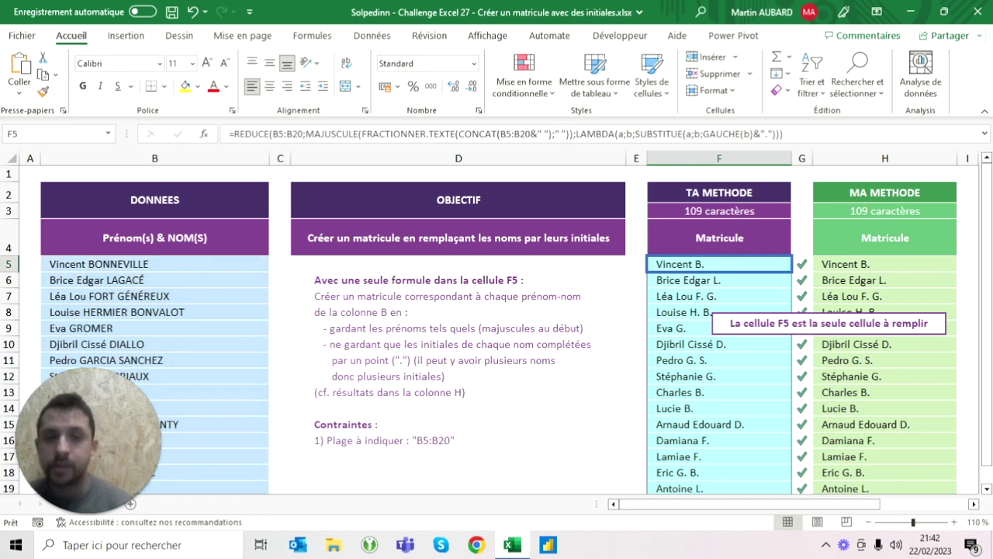